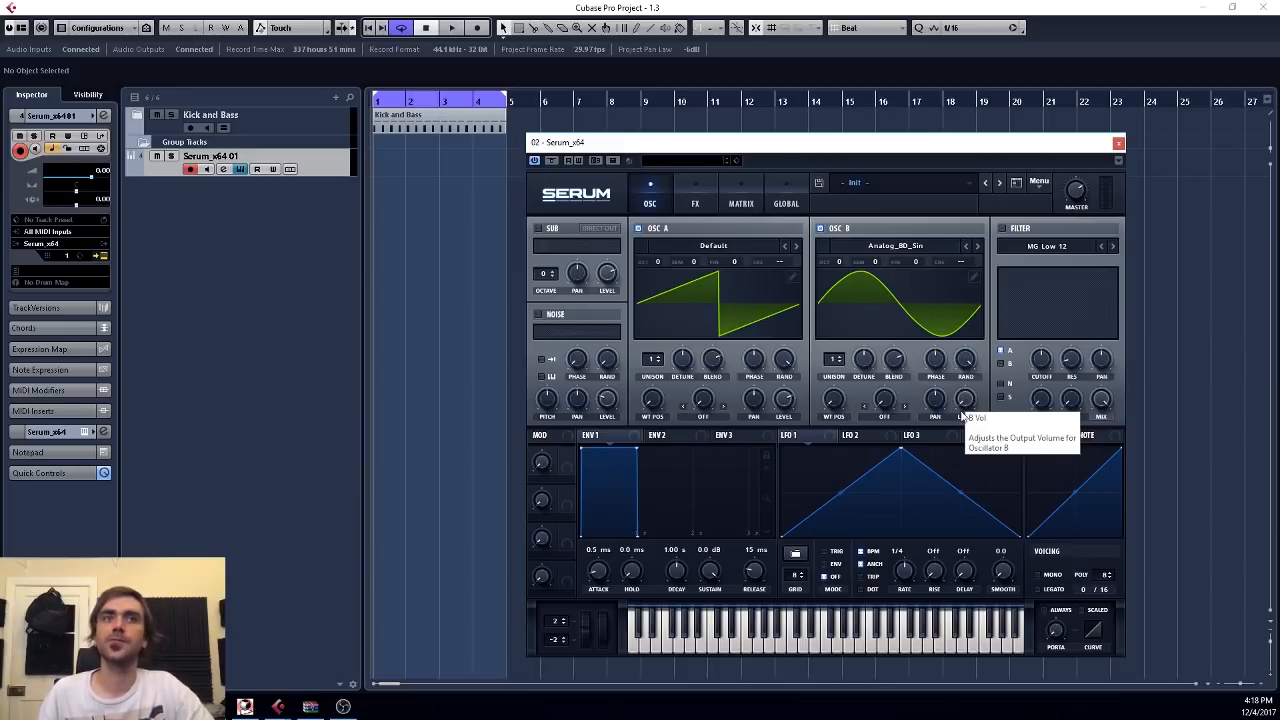
Step: Set oscillator A's warp mode to FM (from B) with a raised amount, and lower oscillator B's octave to -1
left_click(704, 413)
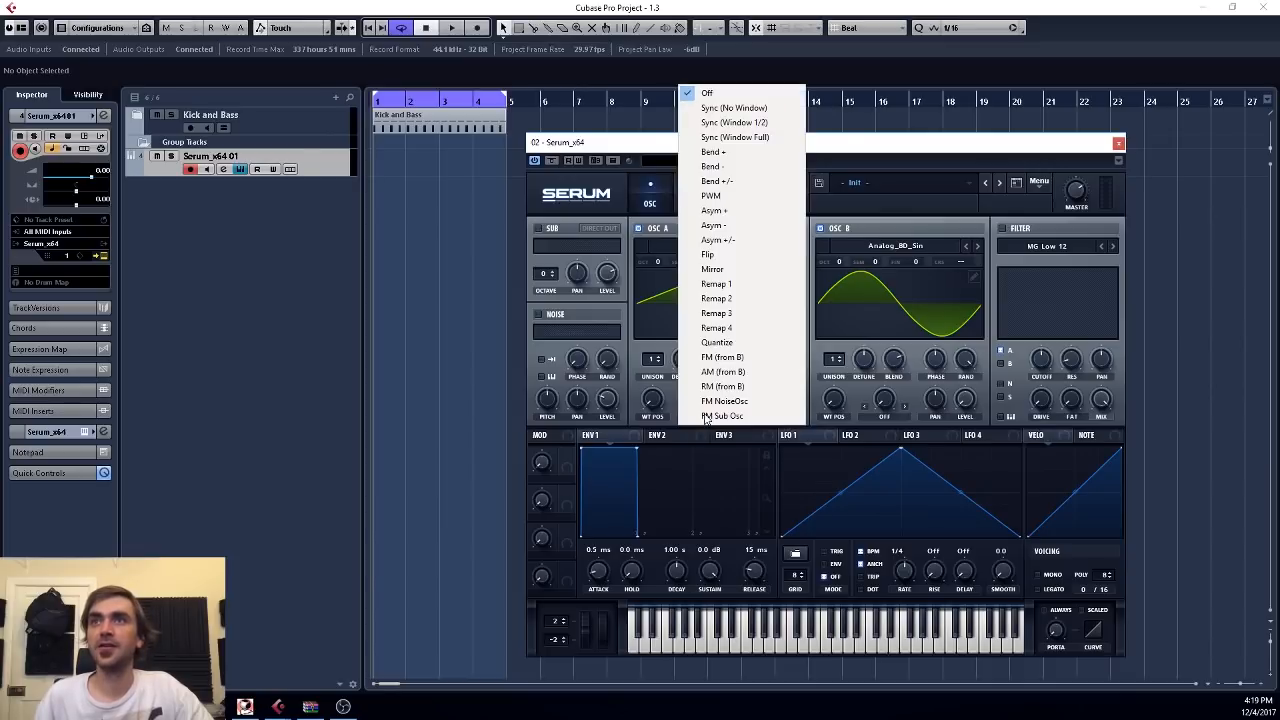
left_click(722, 357)
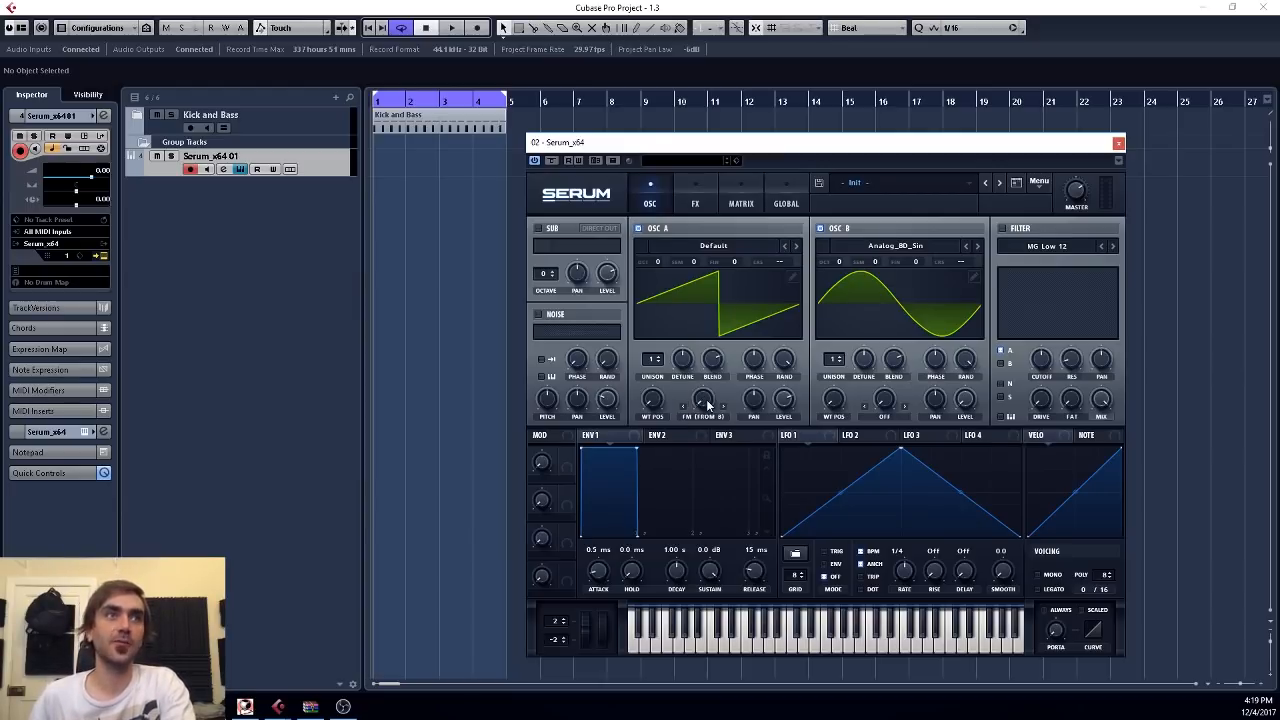
left_click_drag(707, 404, 728, 306)
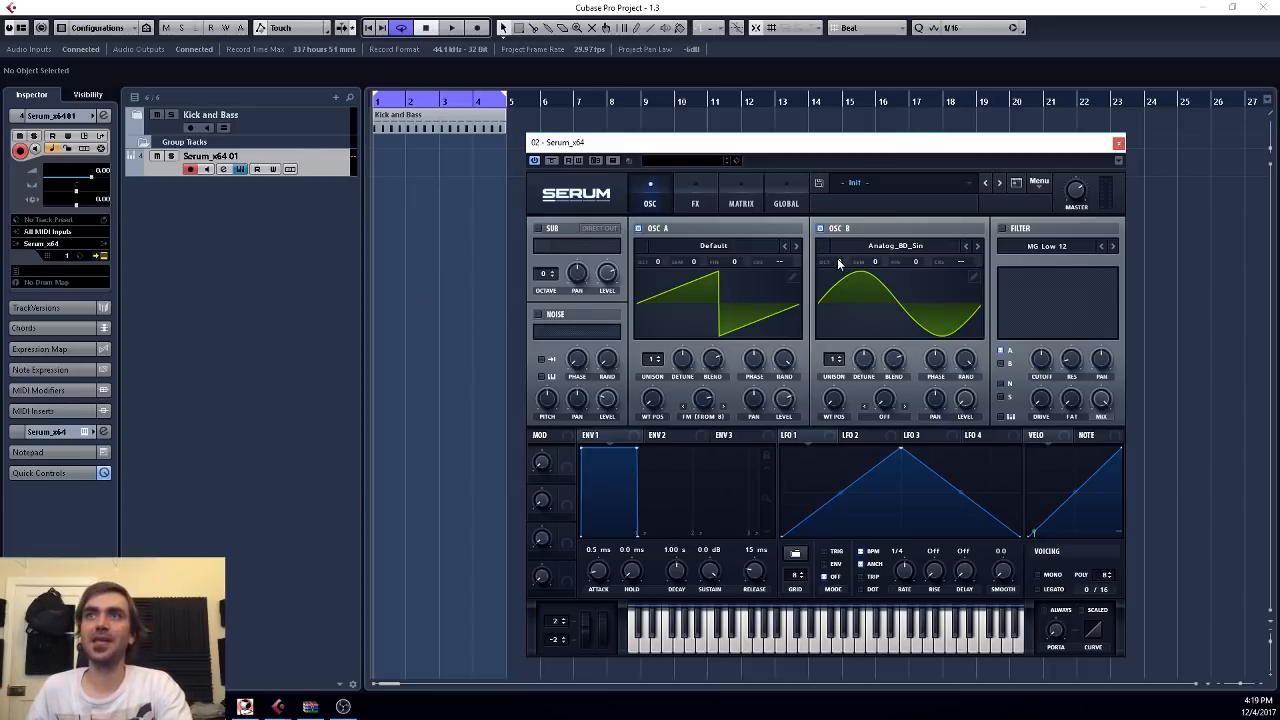
mouse_move(839, 263)
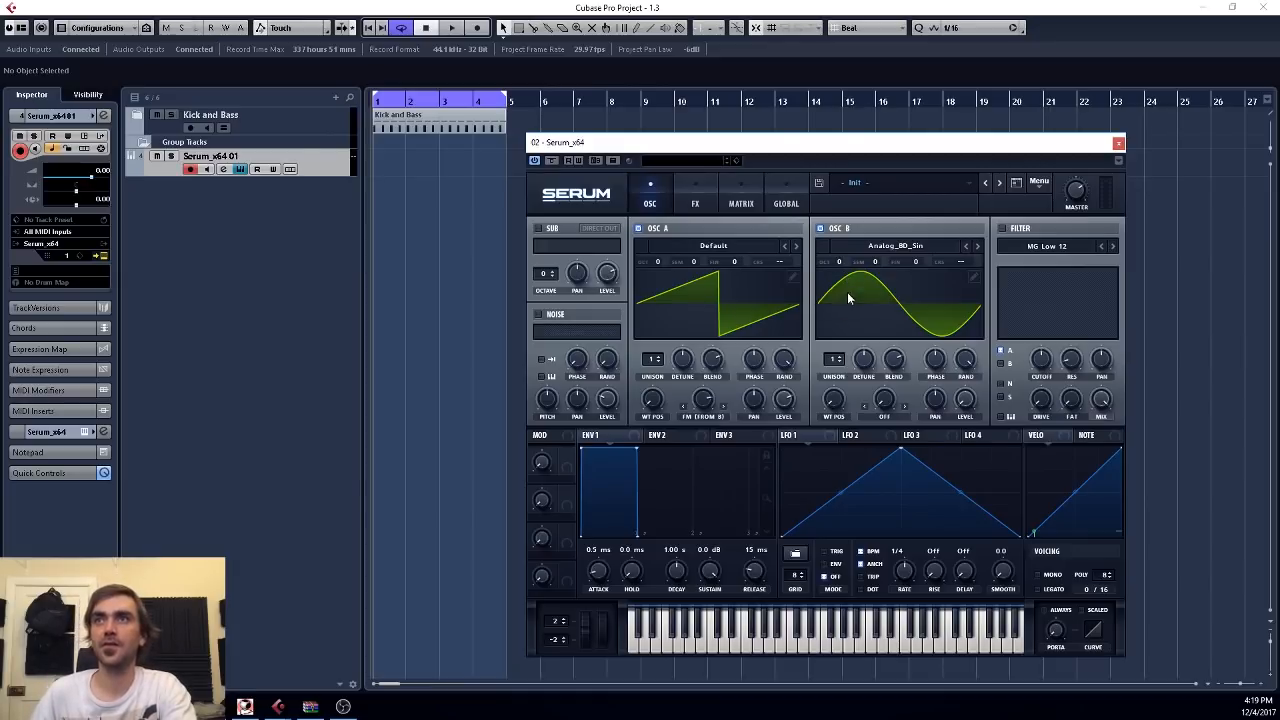
left_click_drag(840, 262, 840, 278)
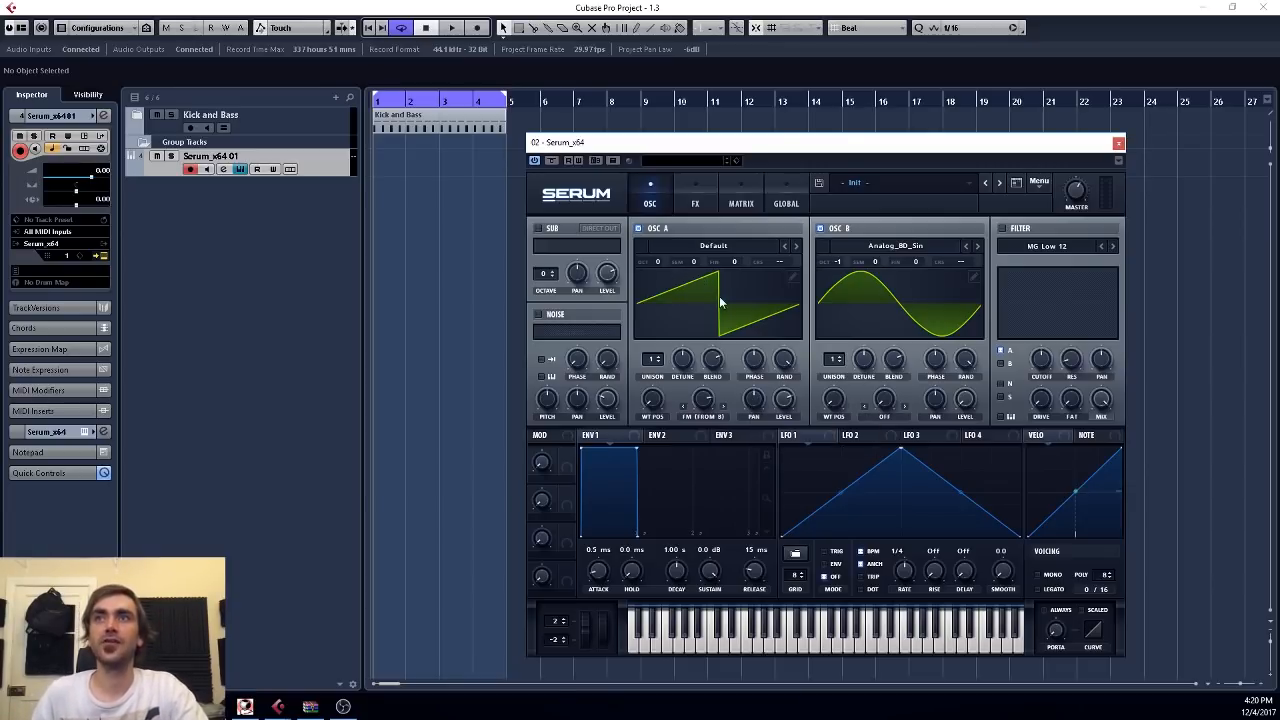
Step: Enable the filter on oscillator A with the Band 24 type and adjust its cutoff by sweeping it
left_click(1047, 245)
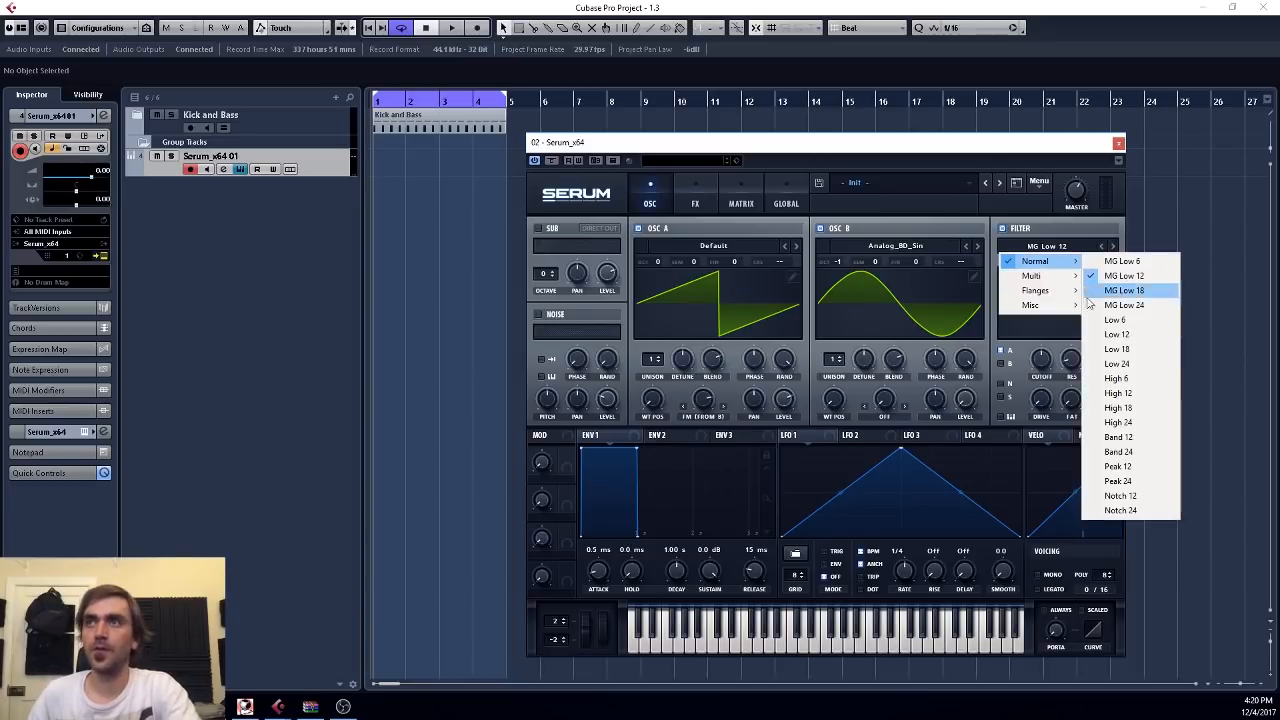
left_click(1130, 460)
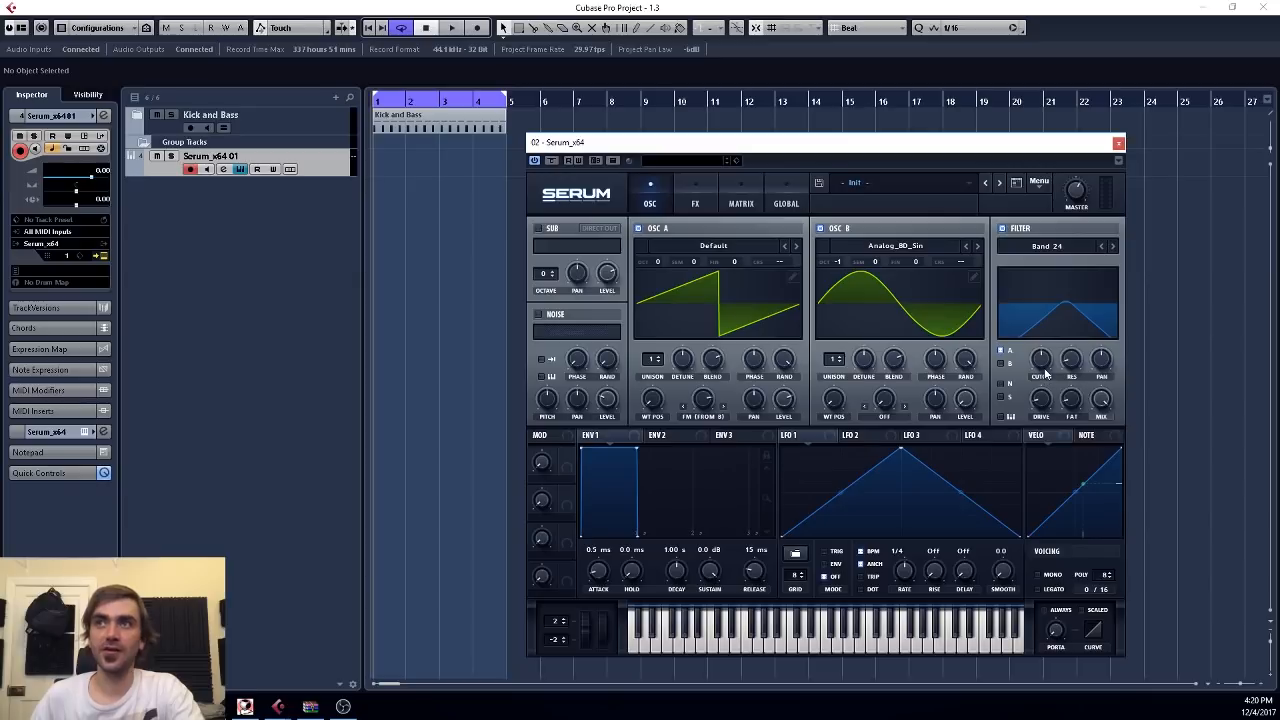
mouse_move(1074, 366)
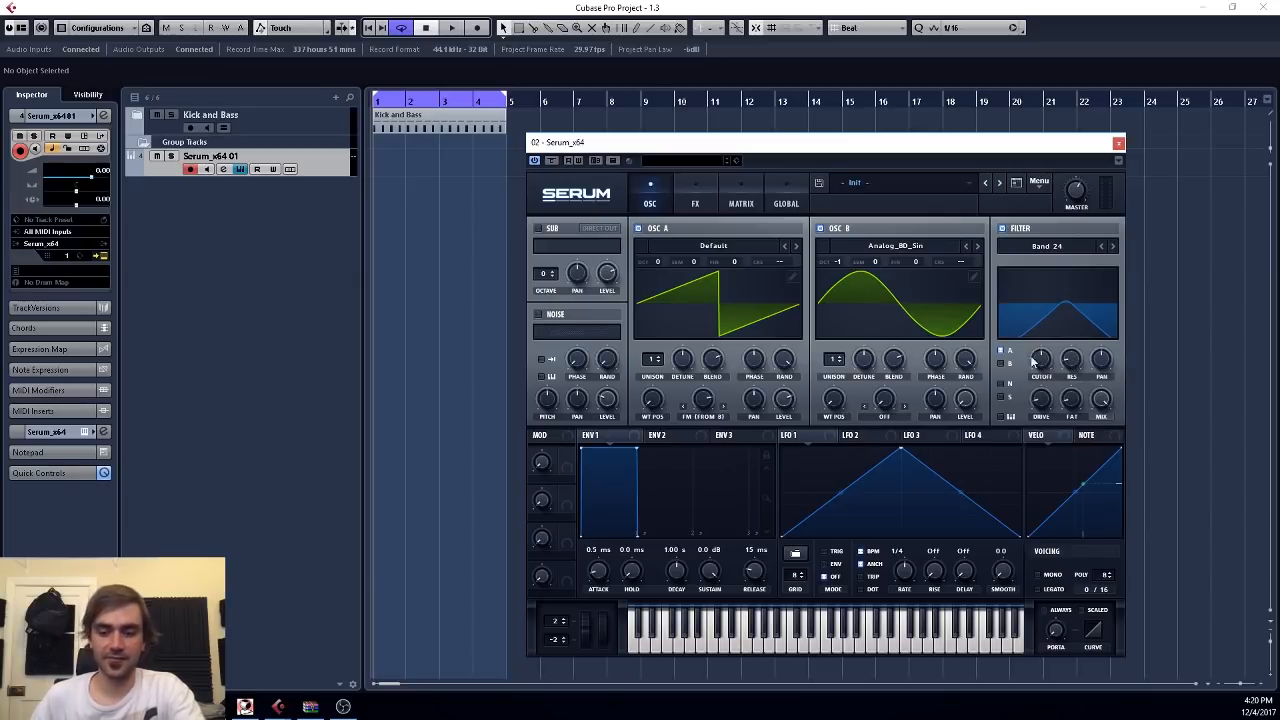
left_click_drag(1039, 362, 1079, 362)
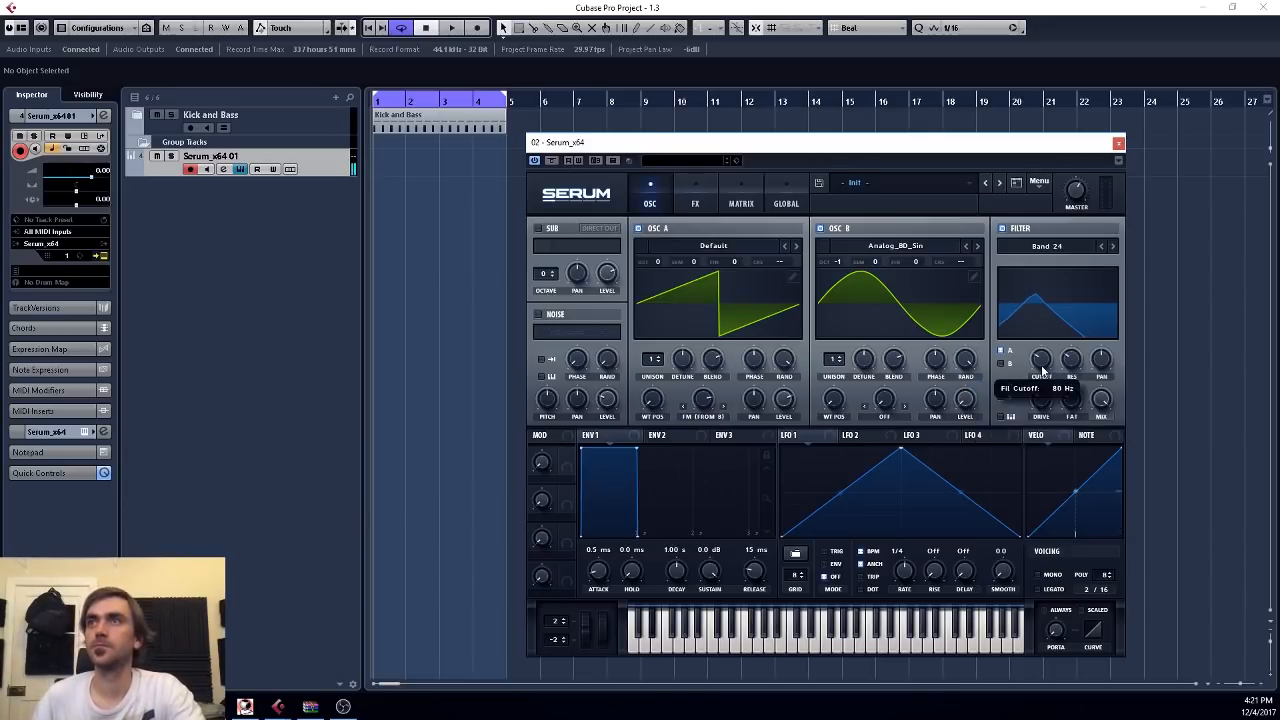
mouse_move(1041, 362)
left_mouse_down()
mouse_move(1063, 318)
mouse_move(1052, 370)
left_mouse_up()
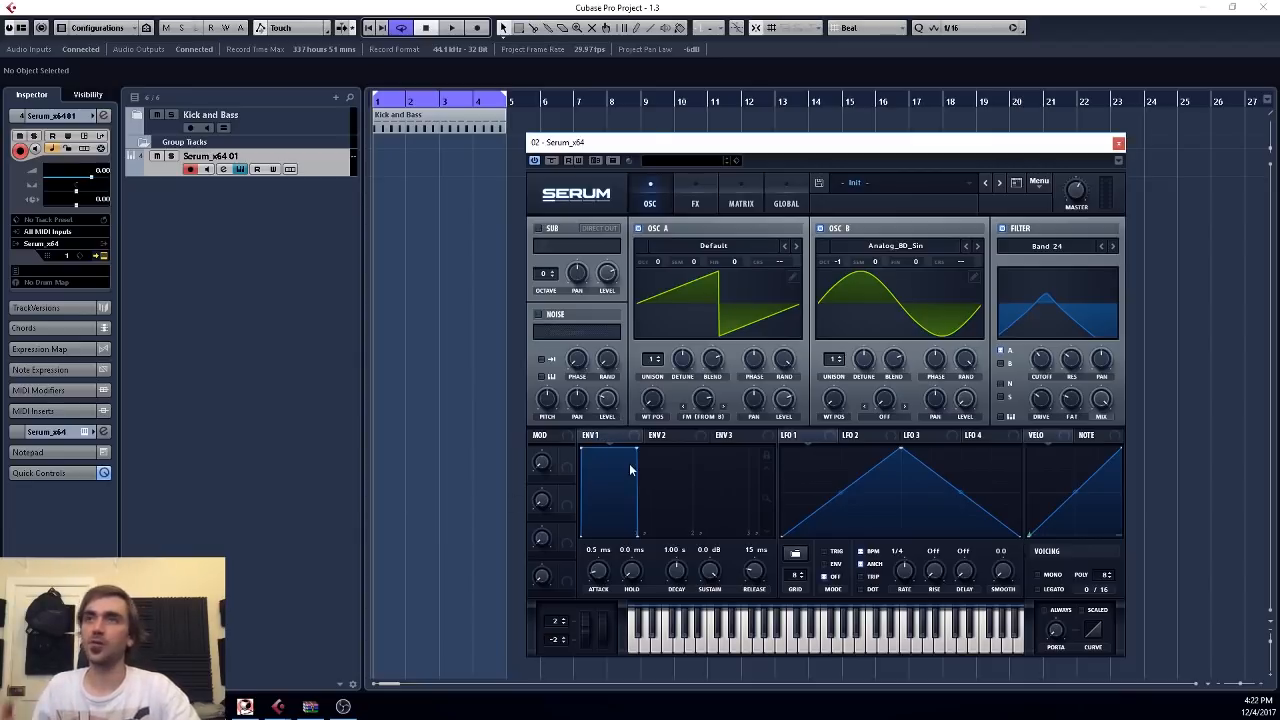
Step: Assign Env 2 to the filter cutoff and shape it with a 634 ms attack and 0% sustain
left_click(686, 437)
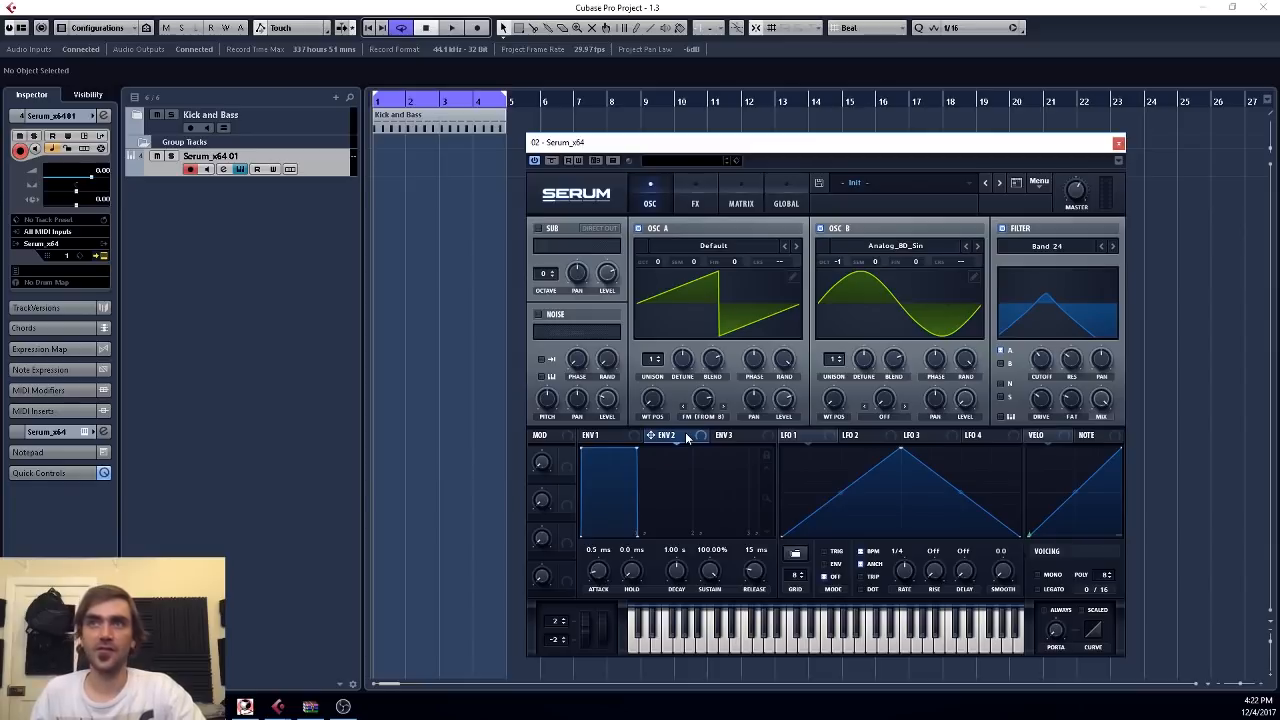
left_click_drag(700, 436, 1040, 363)
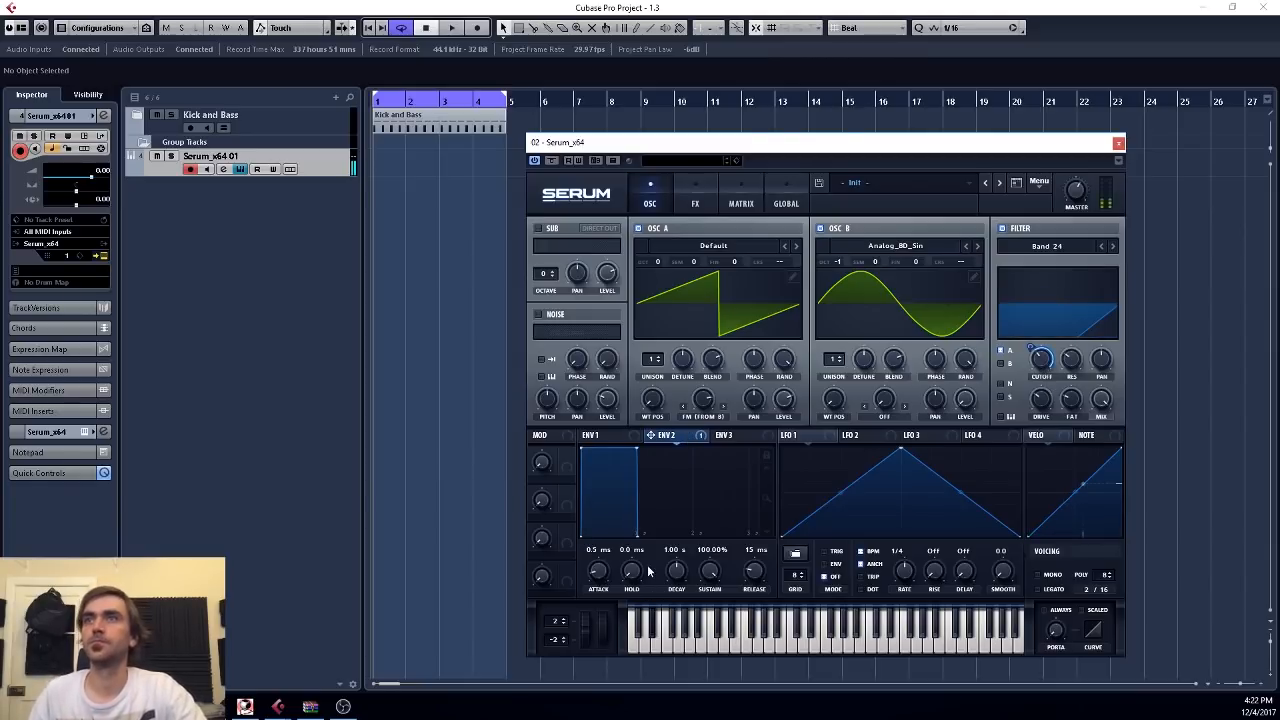
left_click_drag(597, 580, 618, 562)
left_click_drag(702, 570, 702, 640)
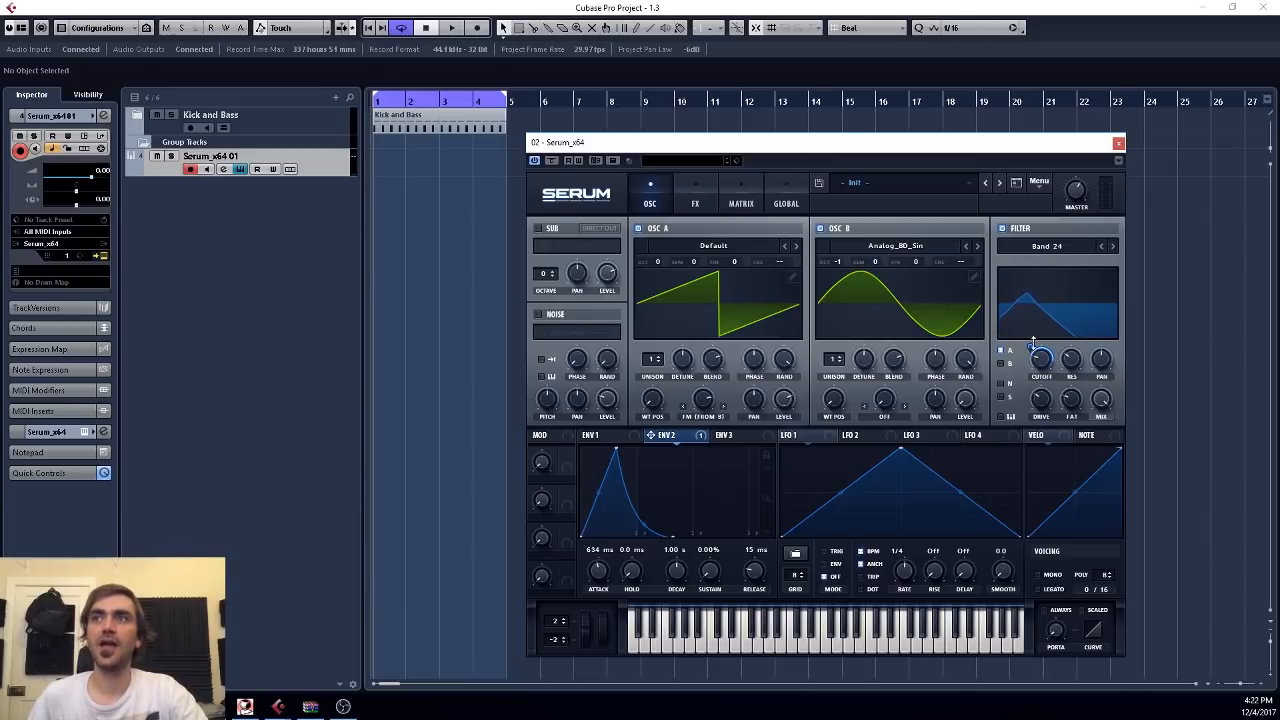
Step: Adjust Env 2's modulation amount on the filter cutoff and straighten the envelope's decay curve
mouse_move(1029, 350)
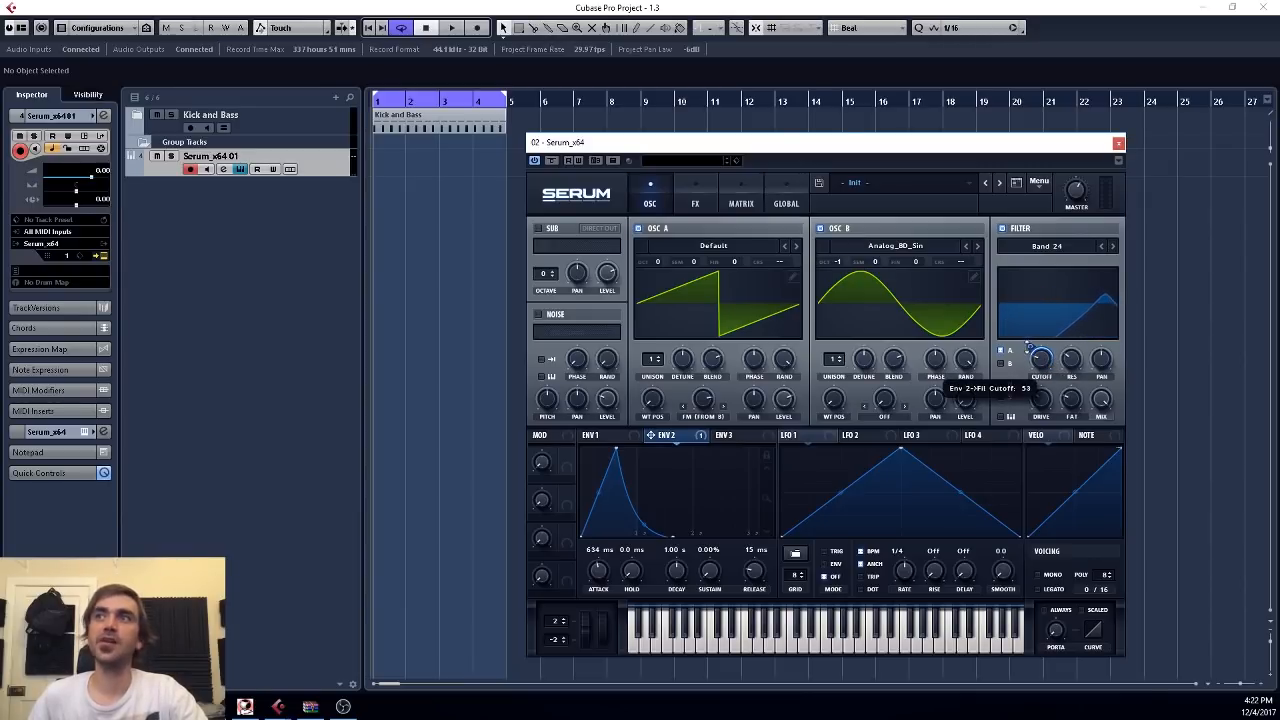
left_click_drag(1029, 350, 1029, 344)
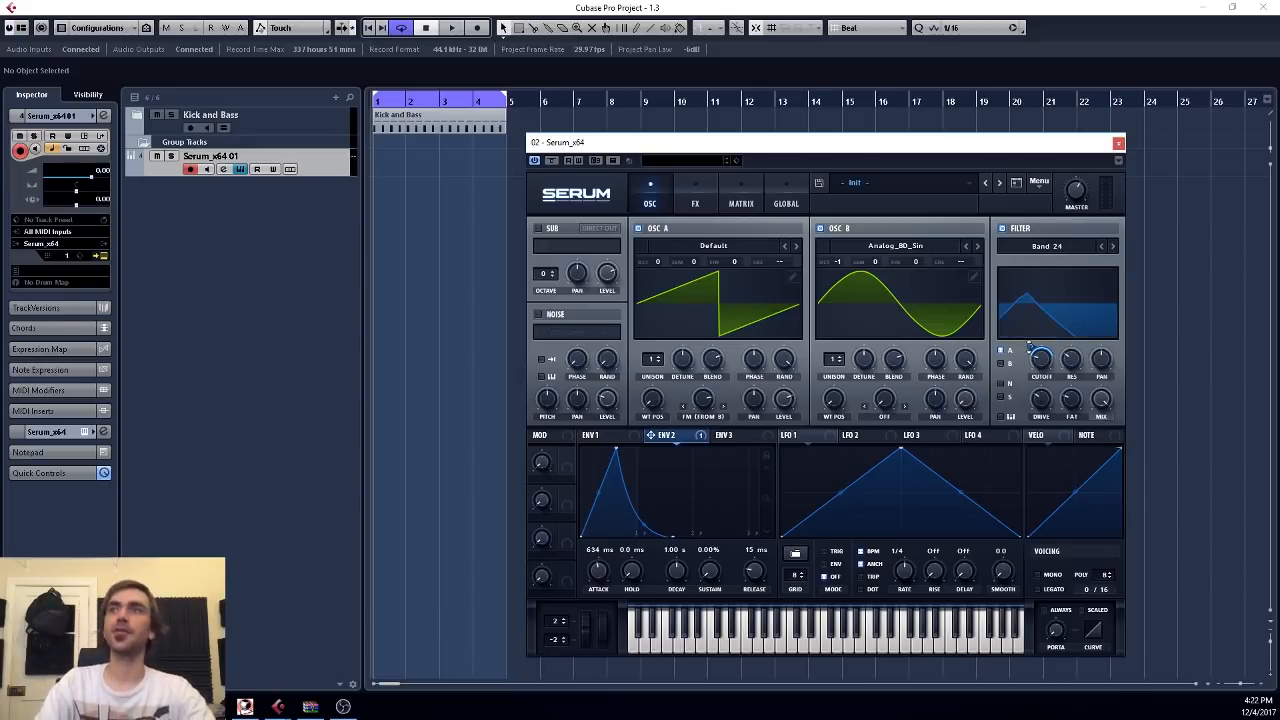
left_click_drag(1029, 344, 1027, 350)
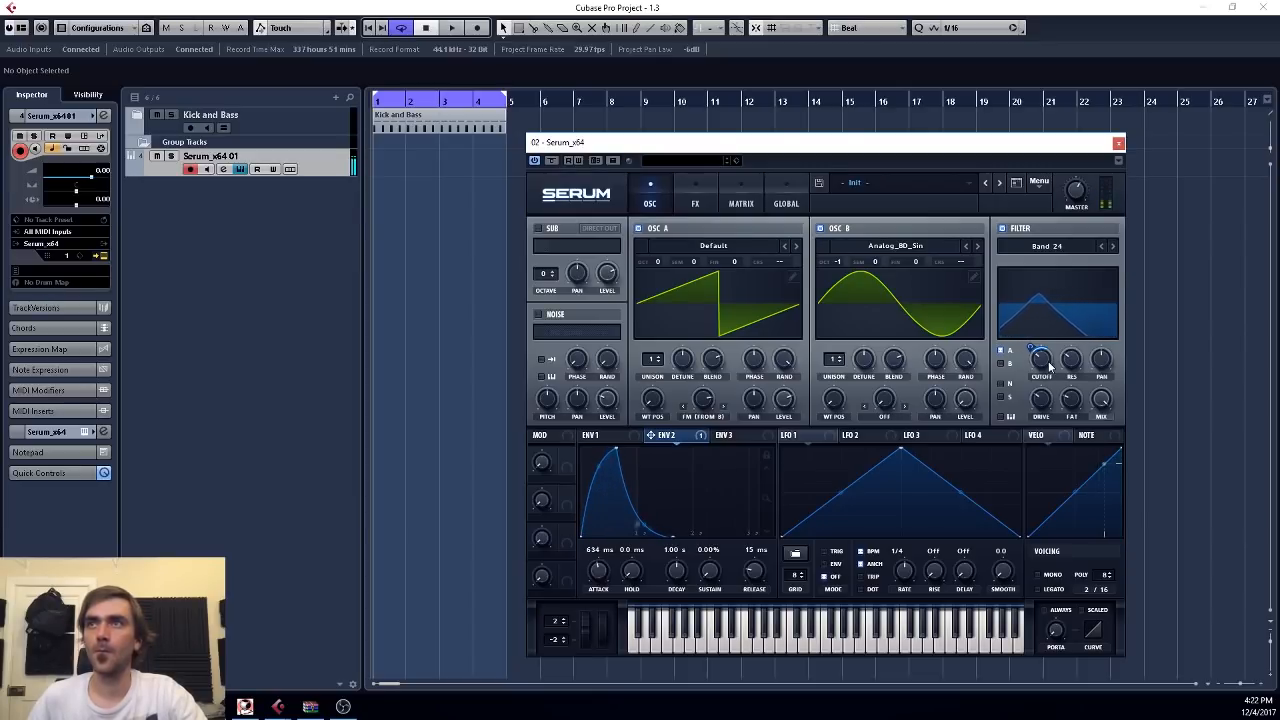
left_click_drag(651, 506, 651, 500)
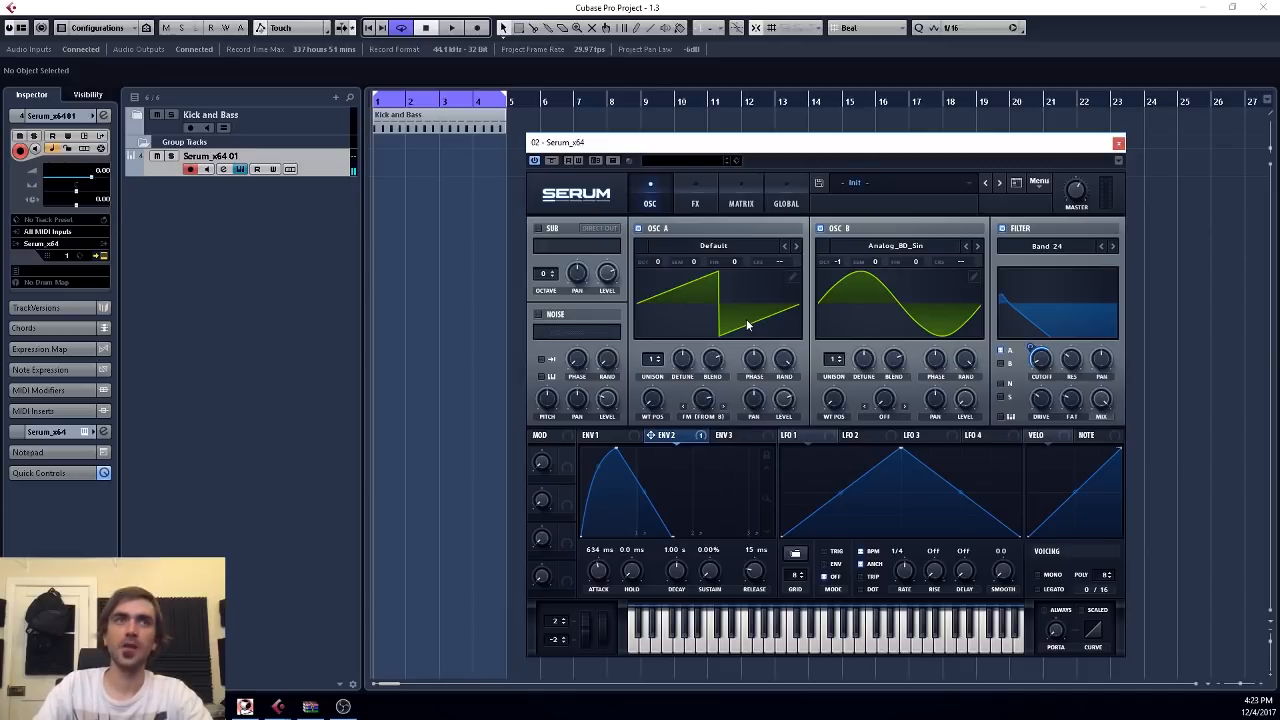
Step: Add a ping-pong delay effect with linked left and right times set to dotted 1/8
left_click(694, 203)
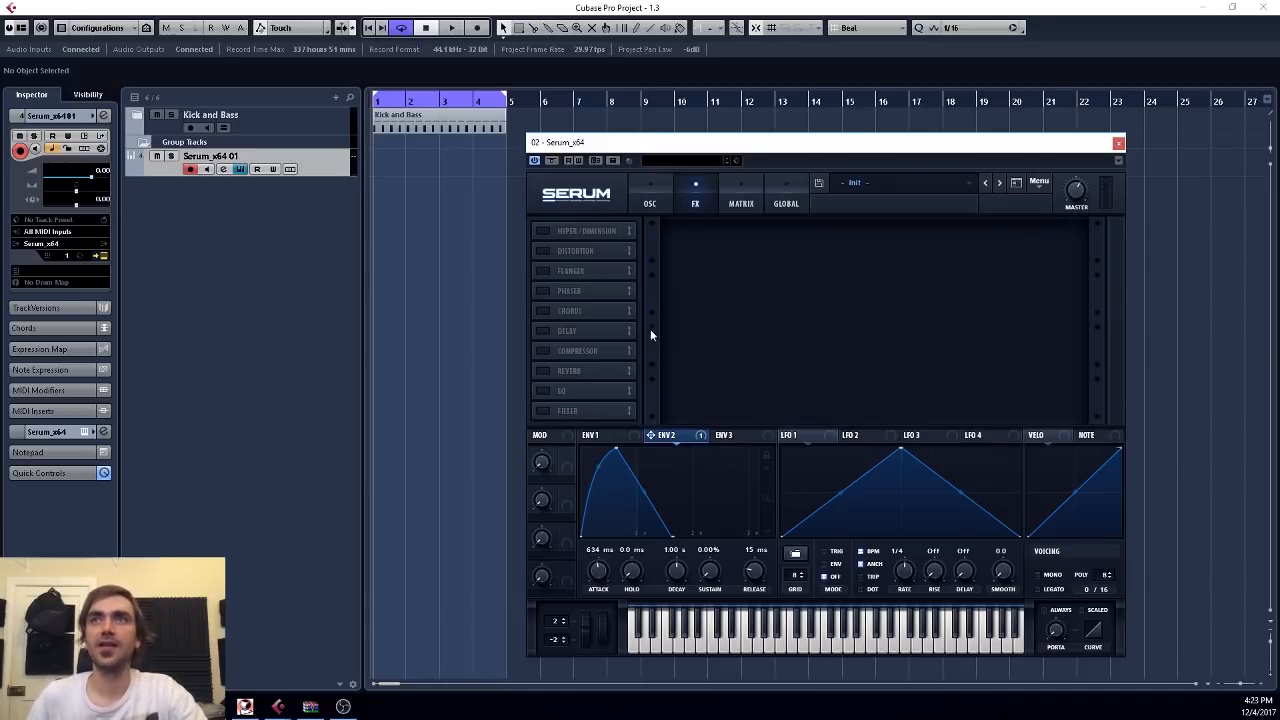
left_click(545, 331)
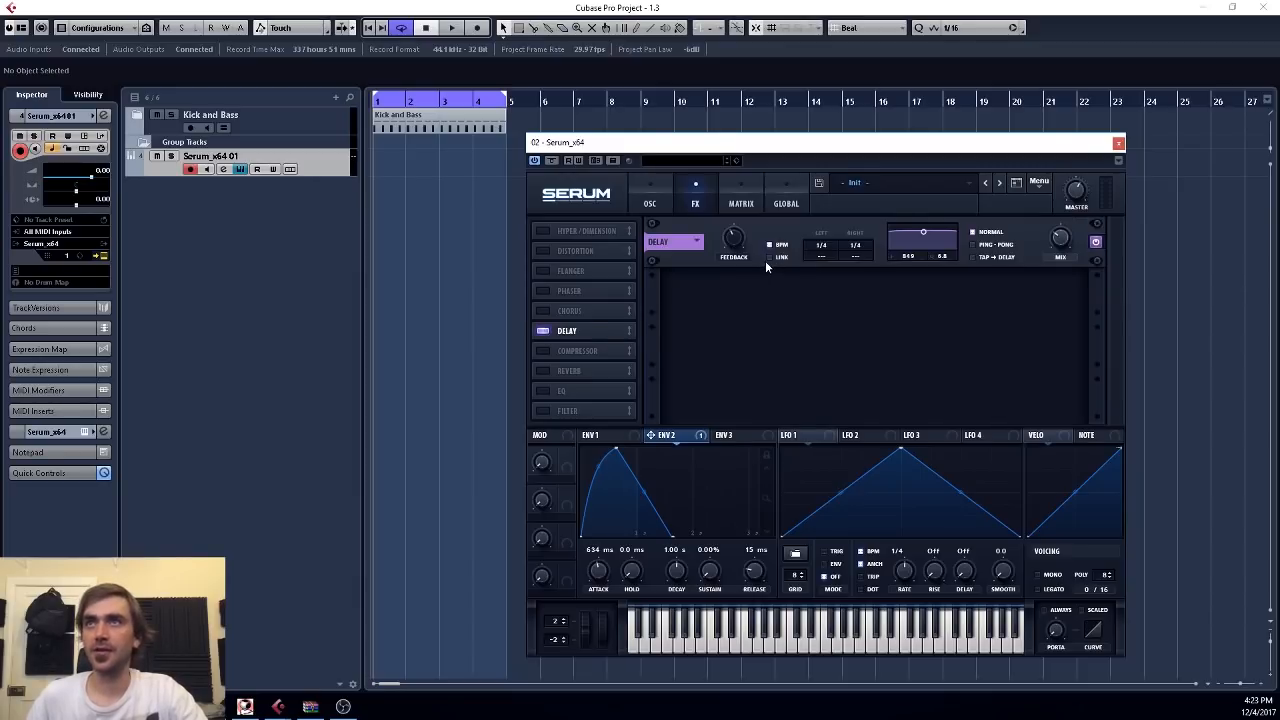
left_click(977, 249)
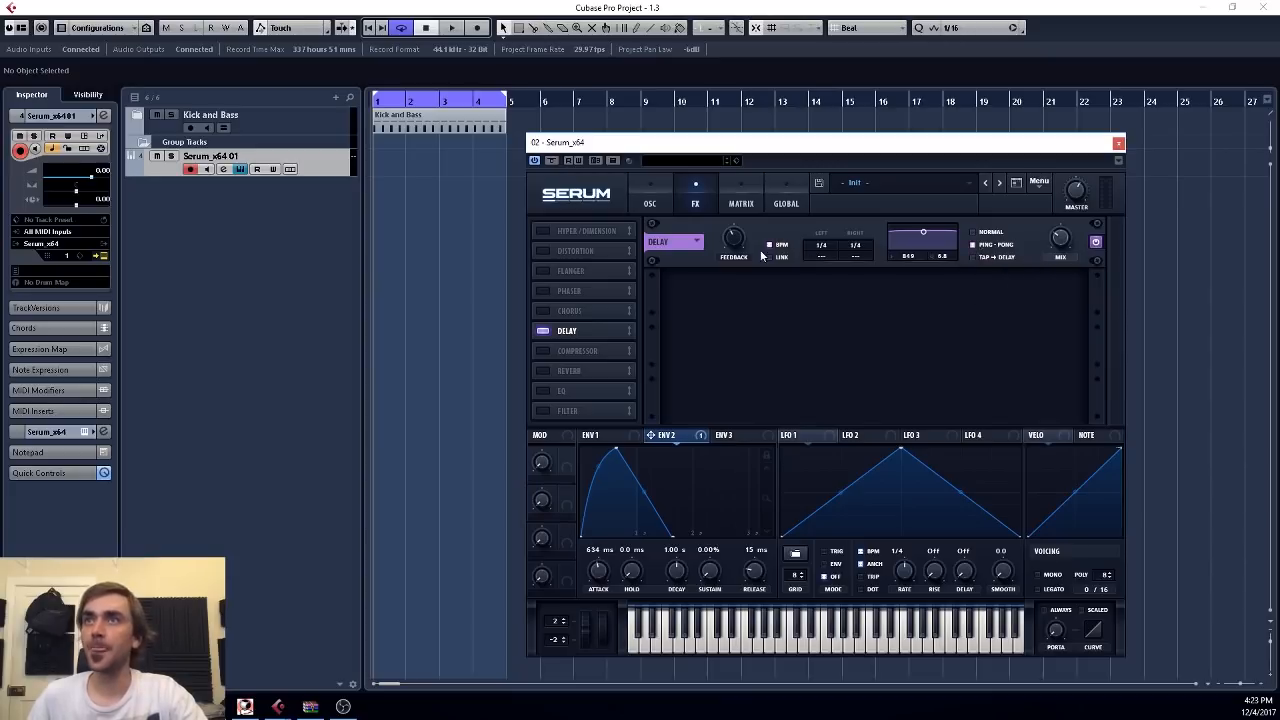
mouse_move(740, 247)
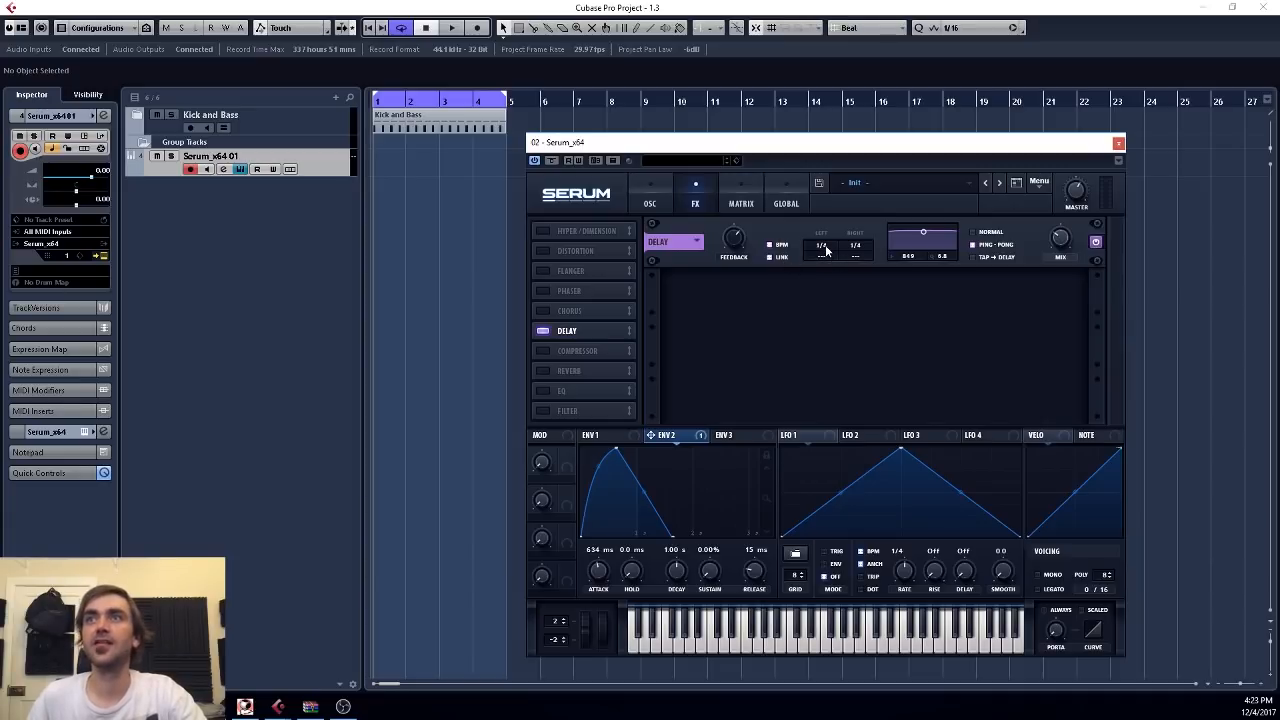
mouse_move(826, 250)
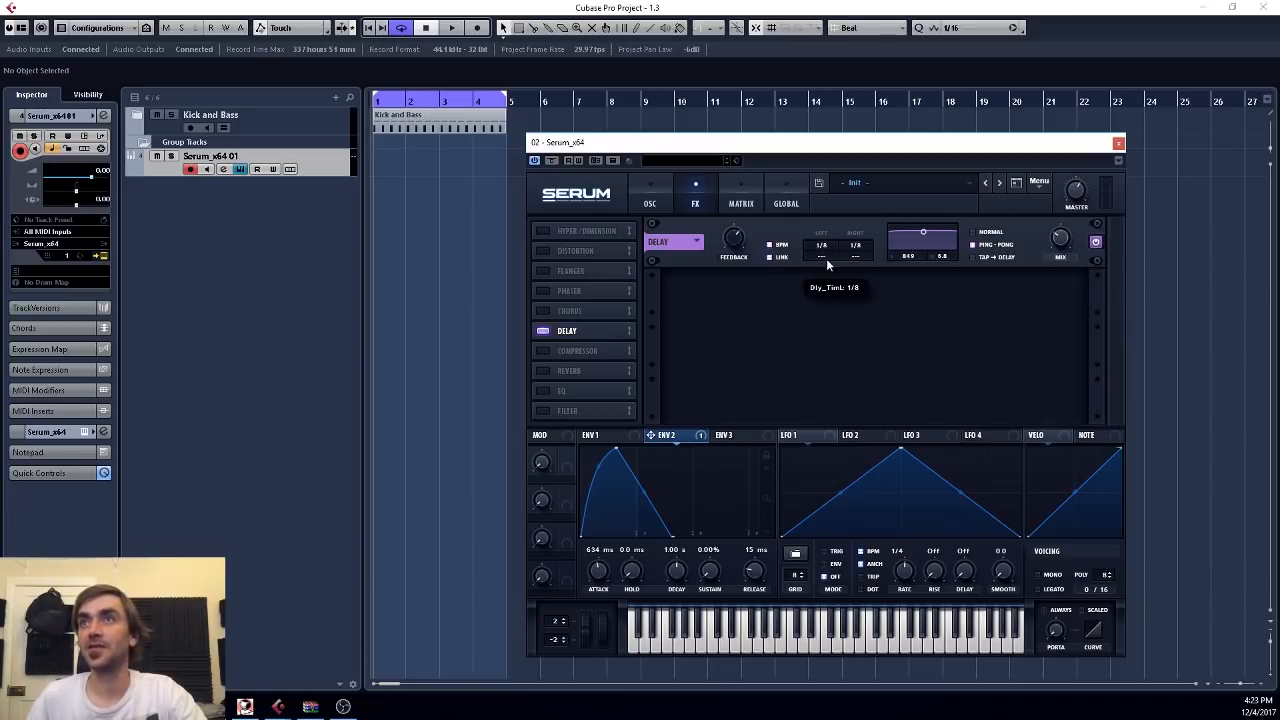
mouse_move(1073, 243)
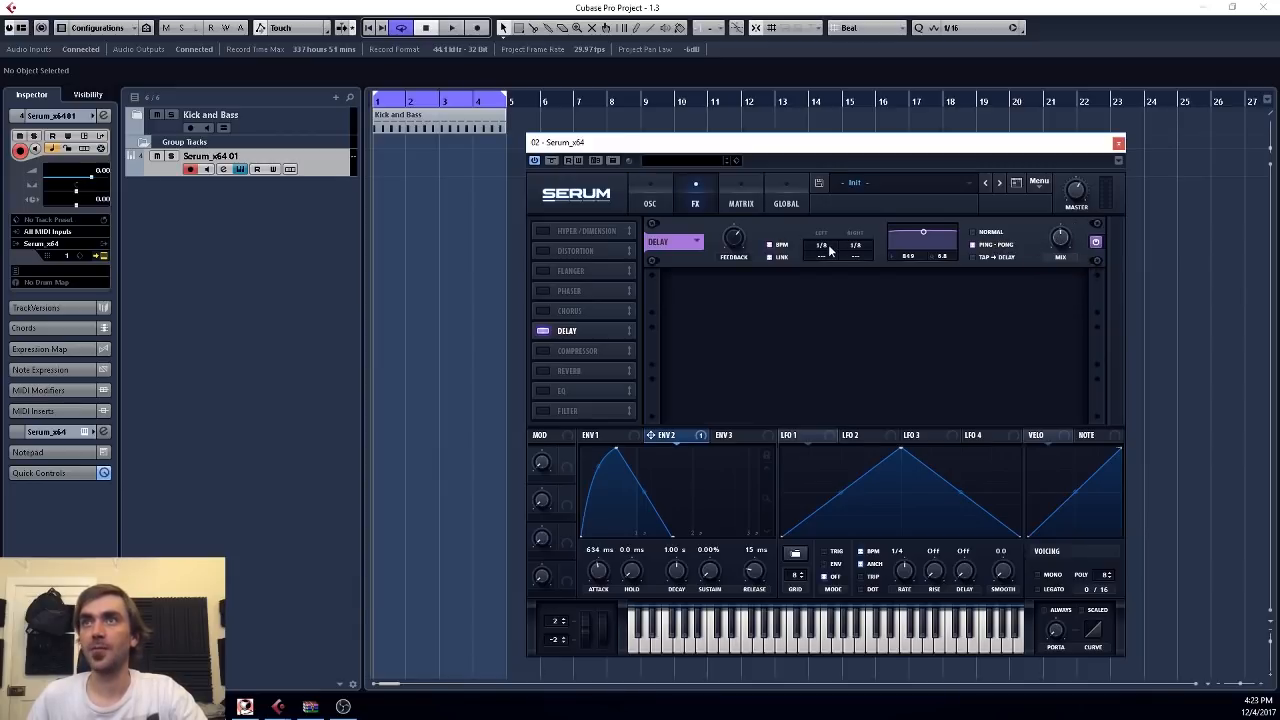
left_click_drag(822, 254, 850, 200)
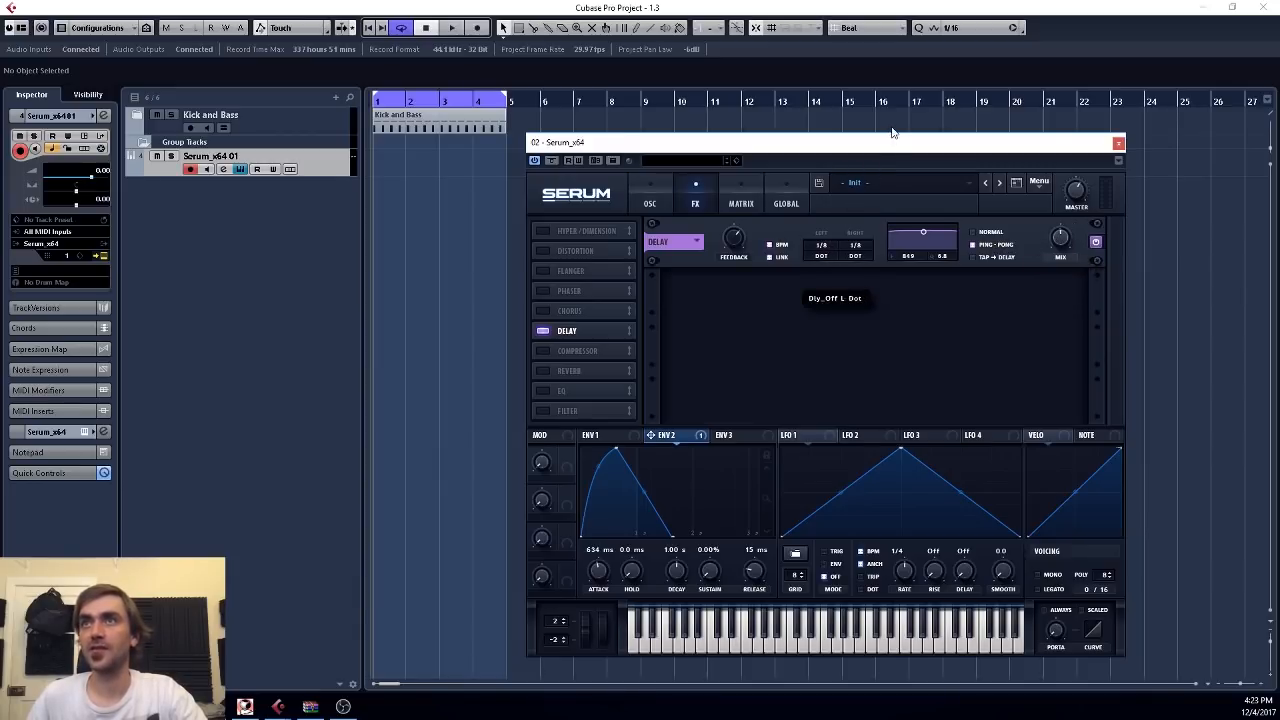
Step: Close the synth window after returning to its oscillator page, and record a MIDI performance on the Serum track from bar 9
left_click(652, 192)
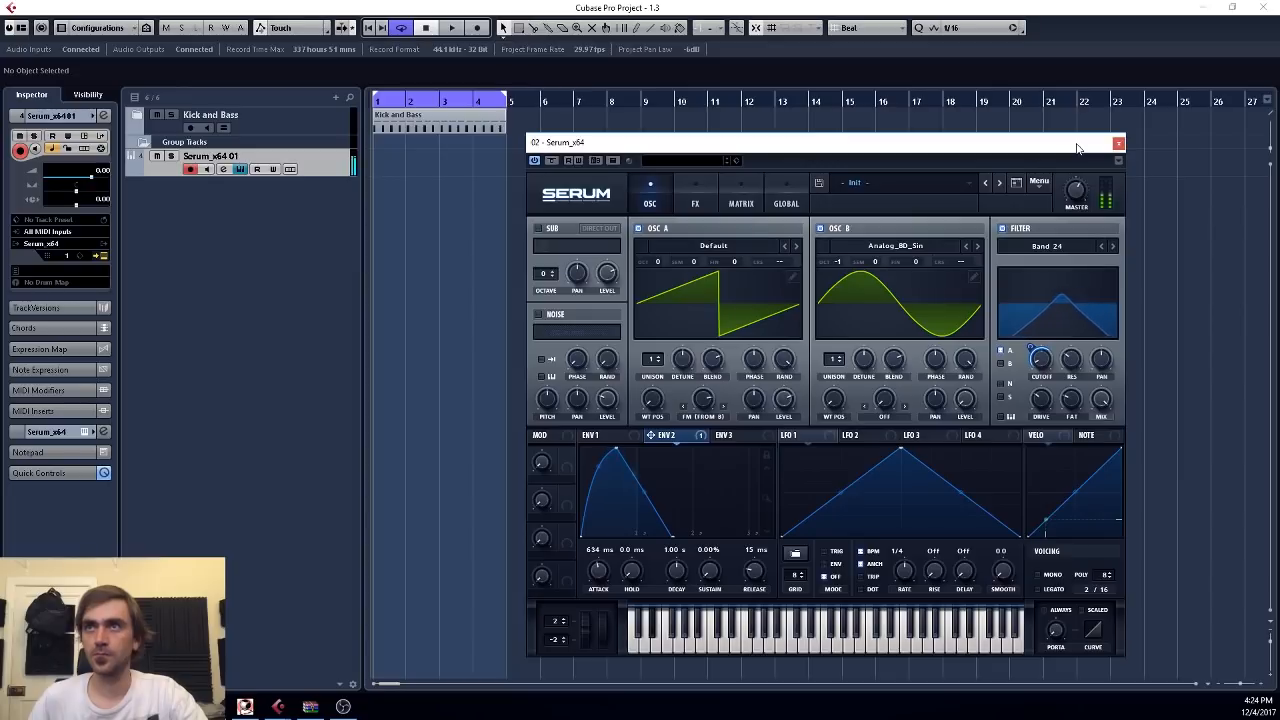
left_click(1118, 144)
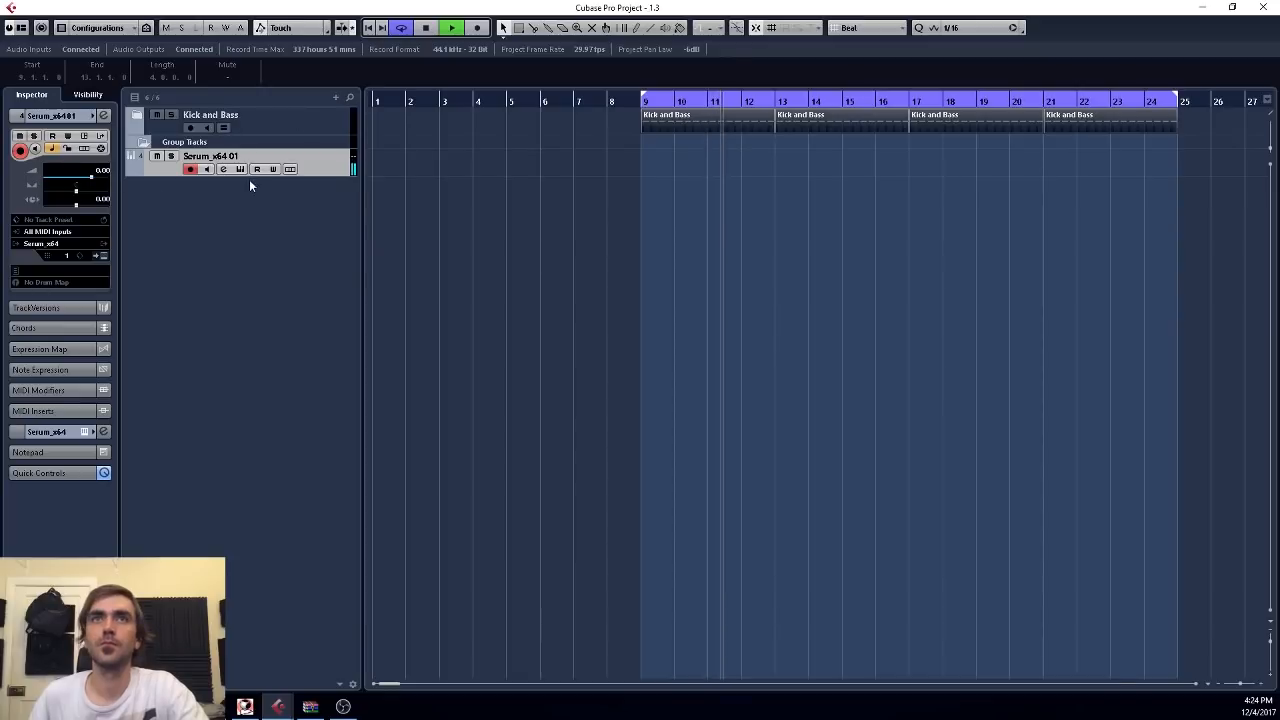
left_click(478, 28)
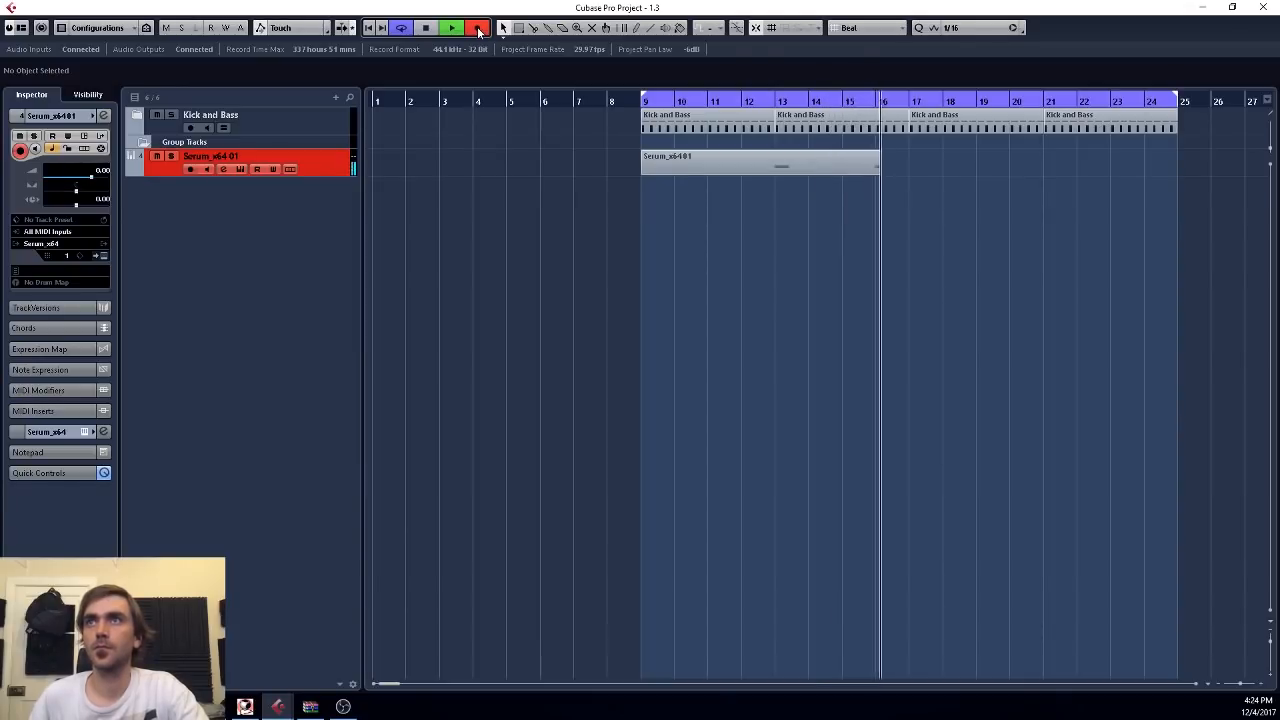
left_click(478, 30)
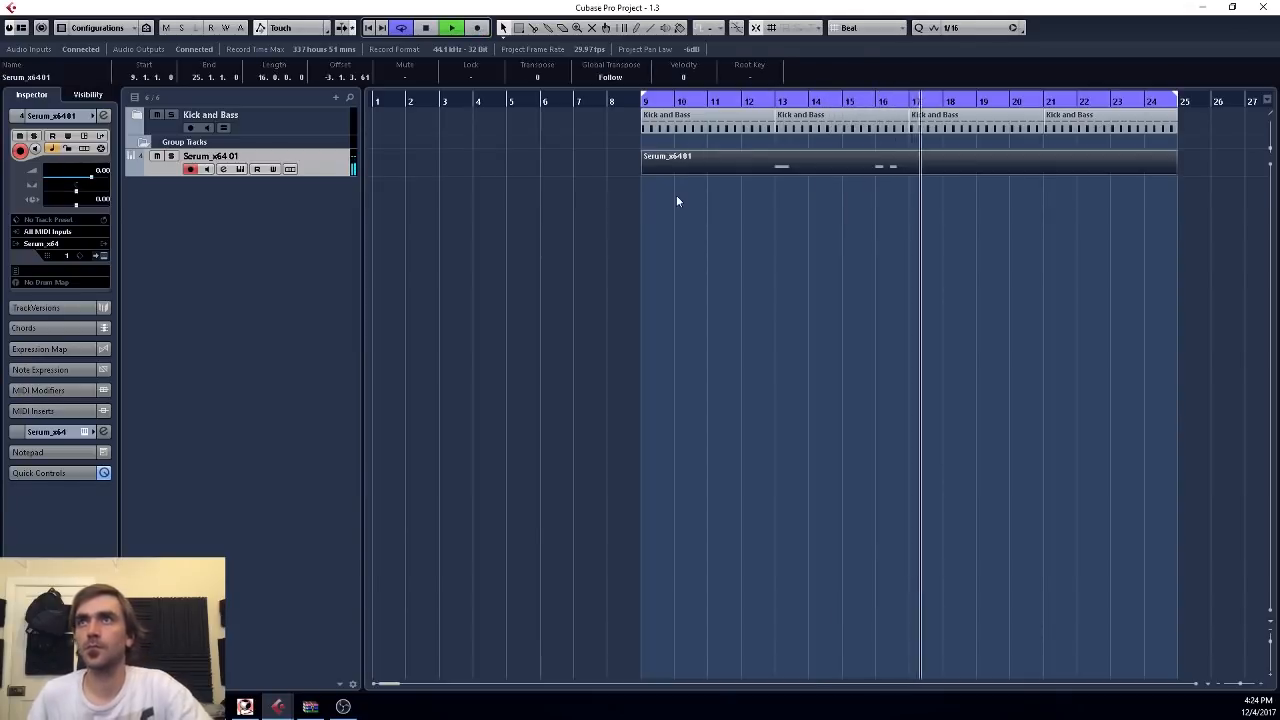
Step: Trim the empty start and end of the recorded MIDI part so it spans four bars, placed from bar 9 to bar 13
left_click_drag(641, 176, 779, 196)
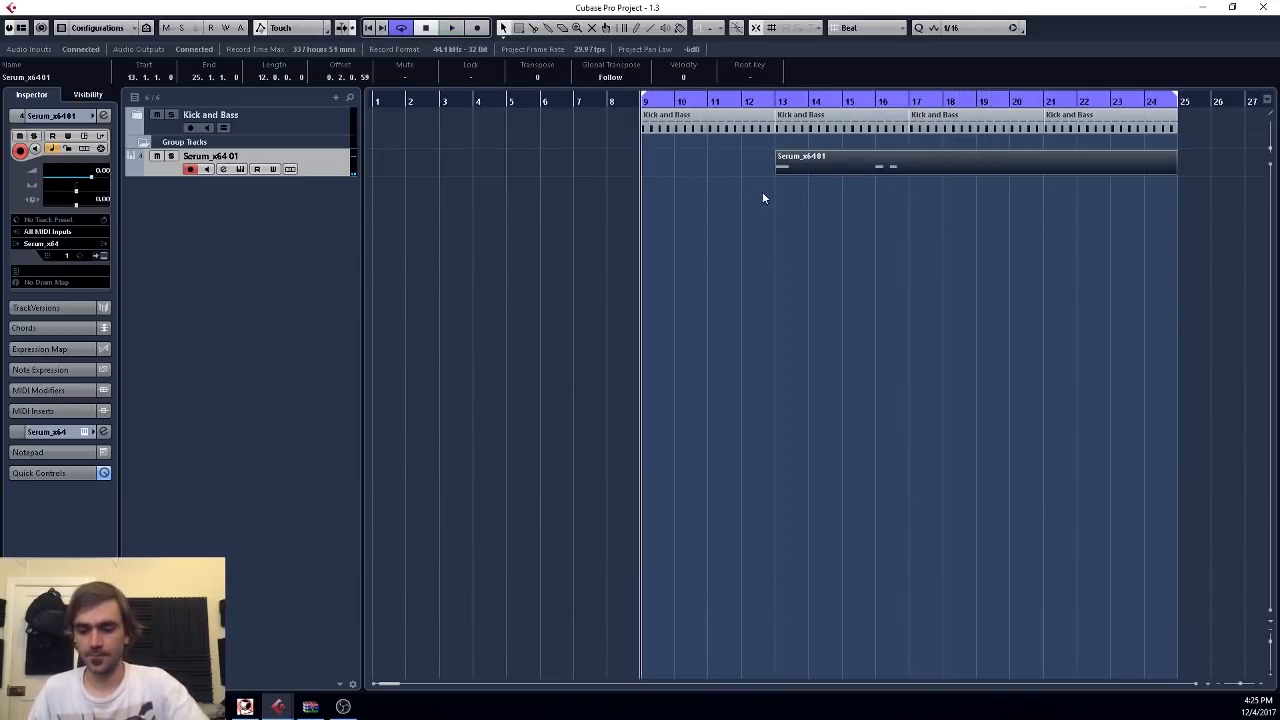
key("ctrl+z")
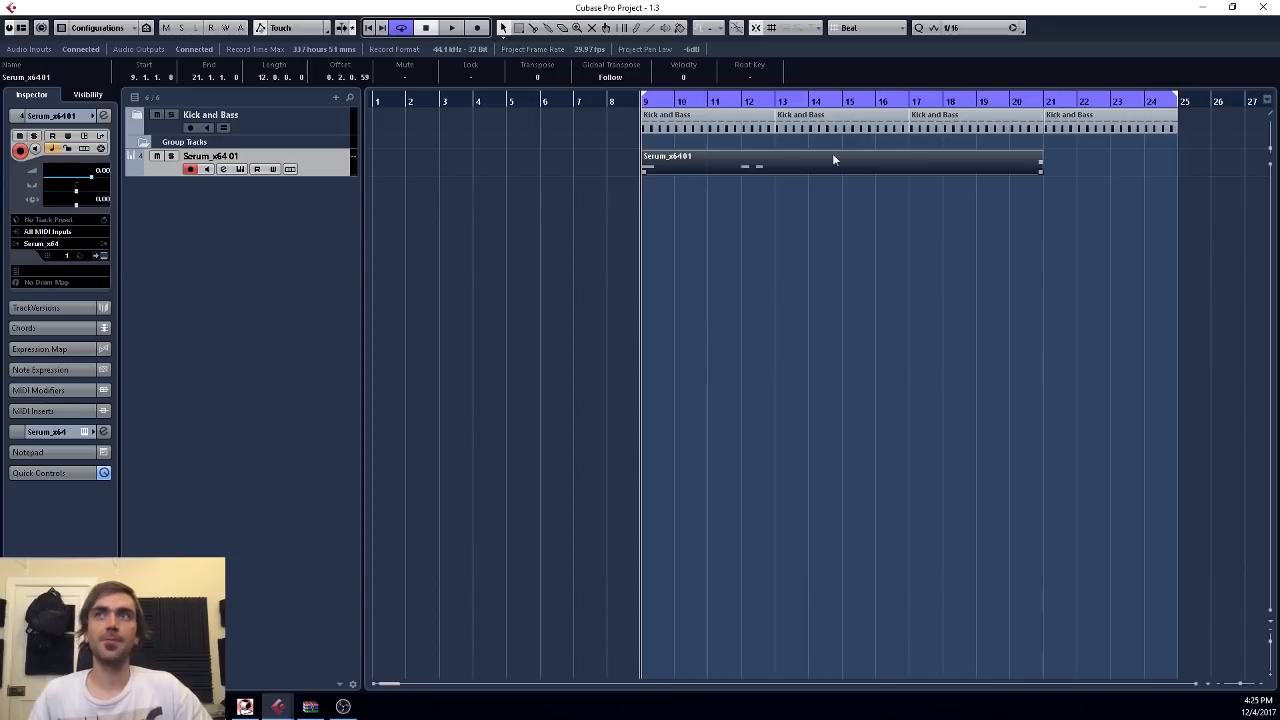
left_click_drag(1038, 174, 773, 183)
Step: Render the four-bar MIDI part in place to audio with the current settings, and delete the original MIDI part
right_click(691, 177)
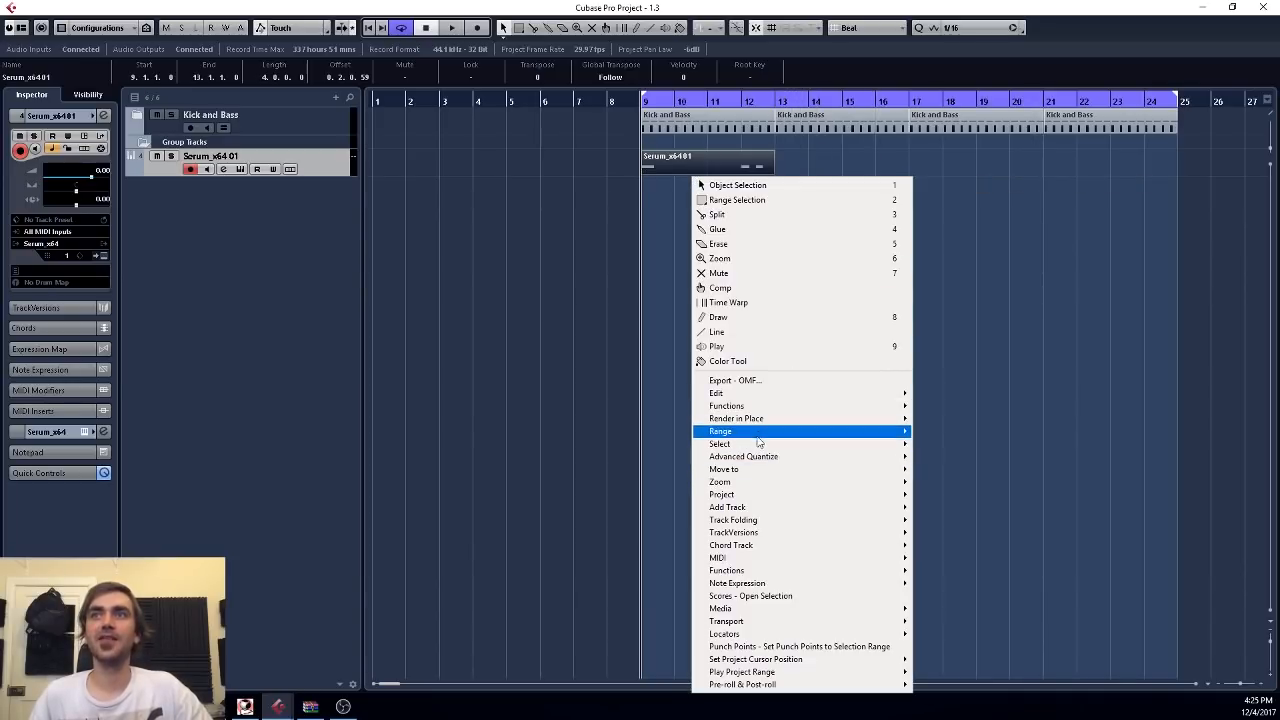
mouse_move(764, 427)
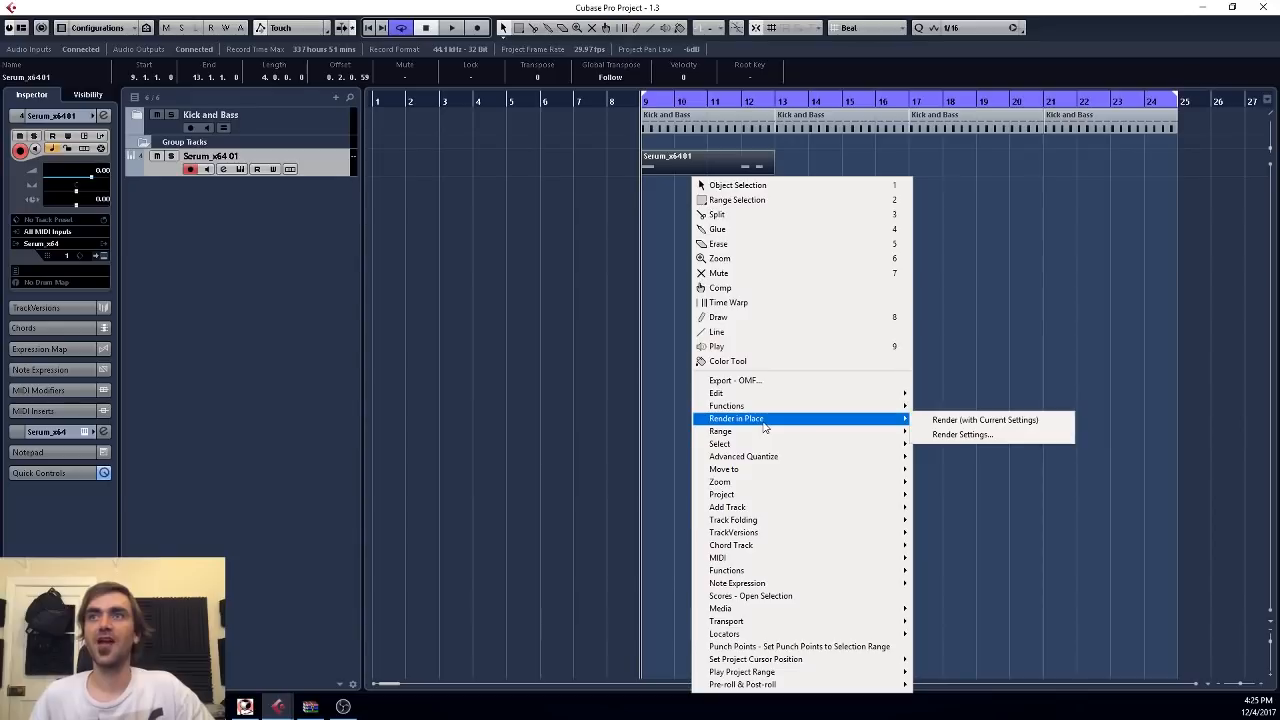
left_click(973, 424)
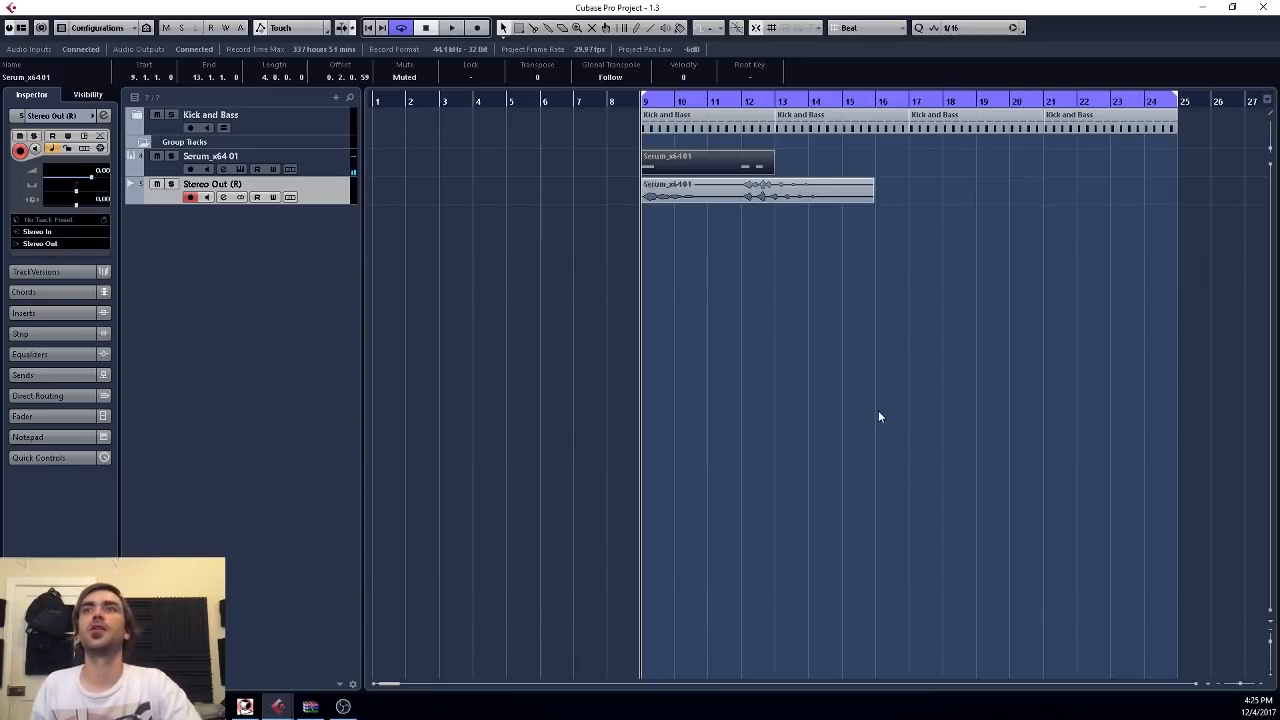
left_click(878, 417)
left_click(725, 172)
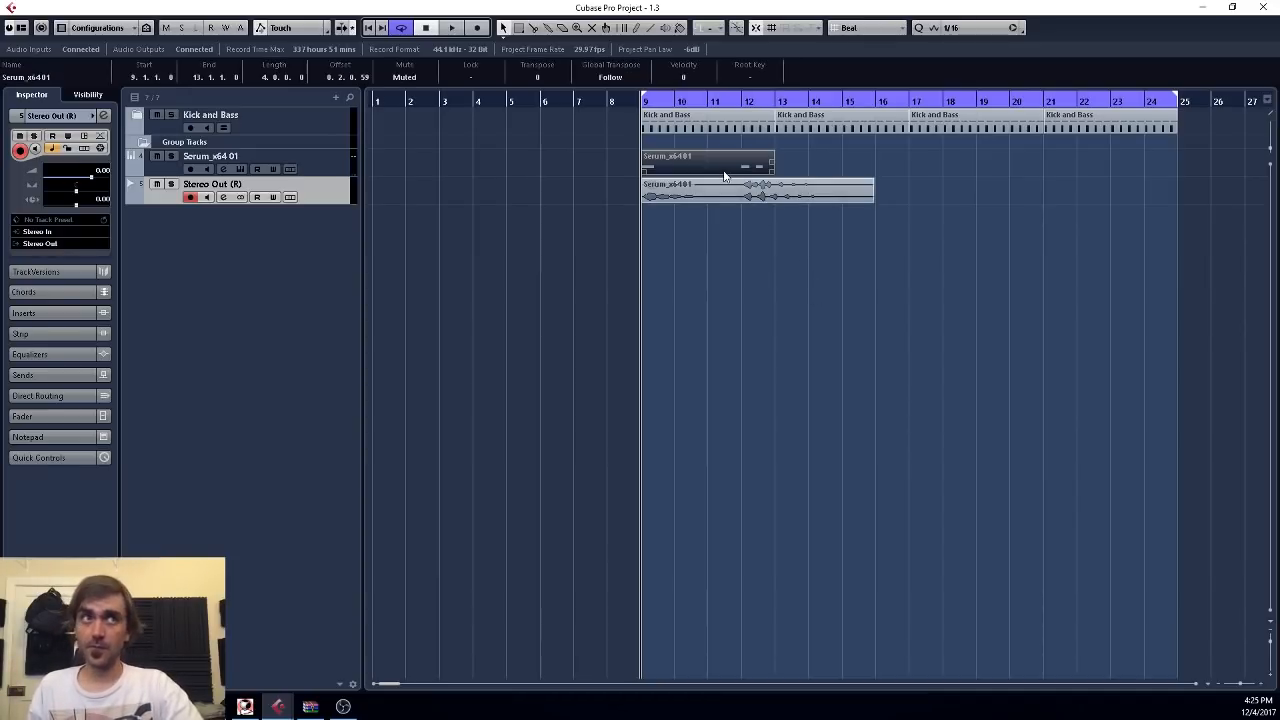
key("Delete")
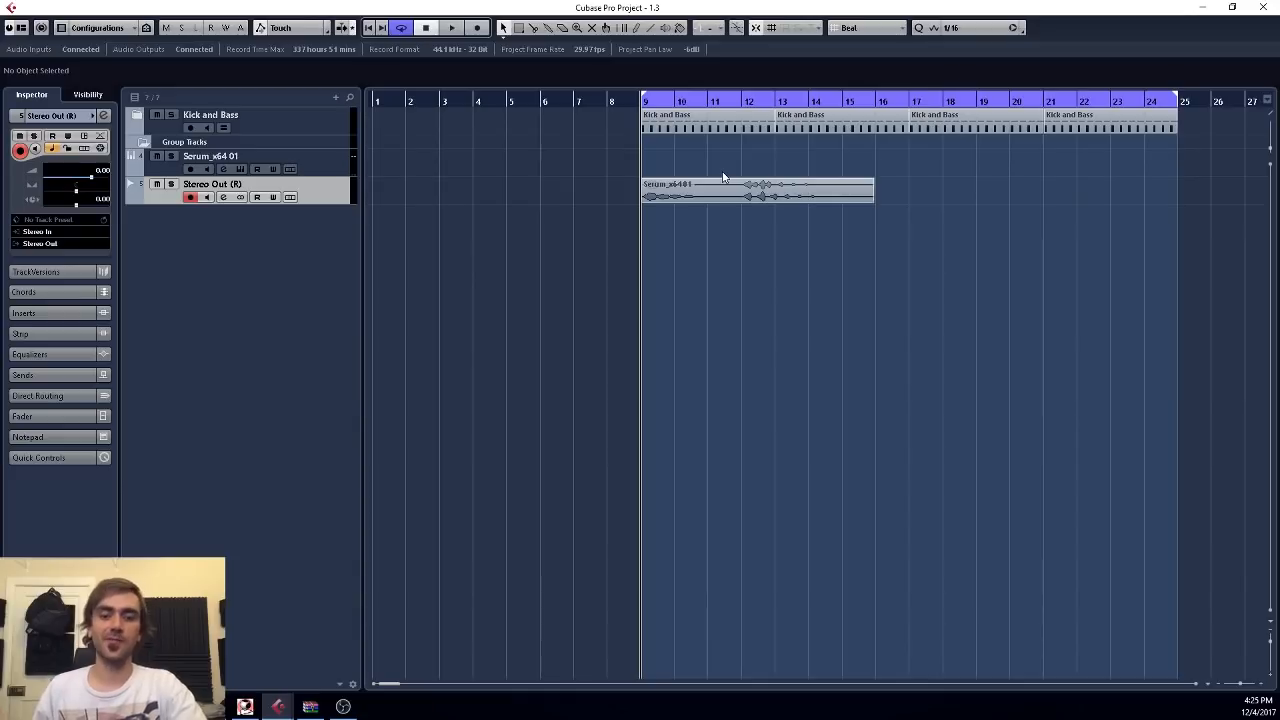
Step: Copy the rendered audio clip from bar 9 to bar 17 on its track, with the Serum track selected for further work
left_click(723, 177)
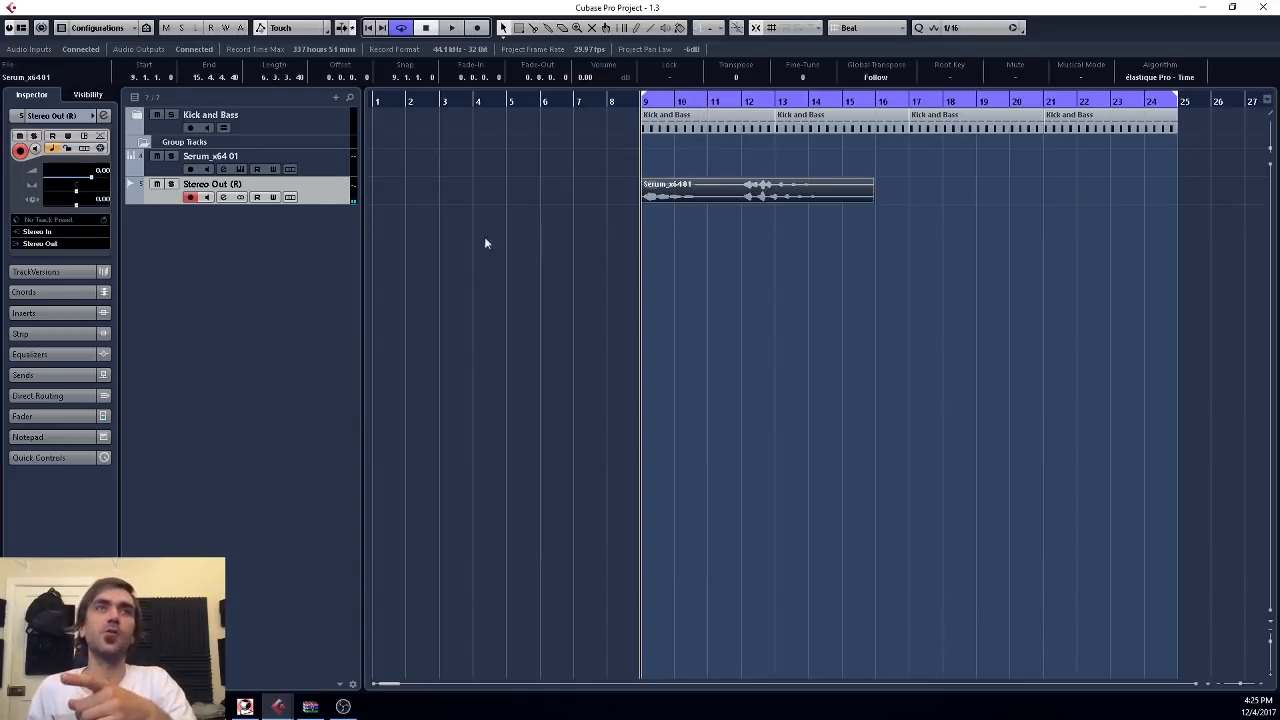
left_click(331, 175)
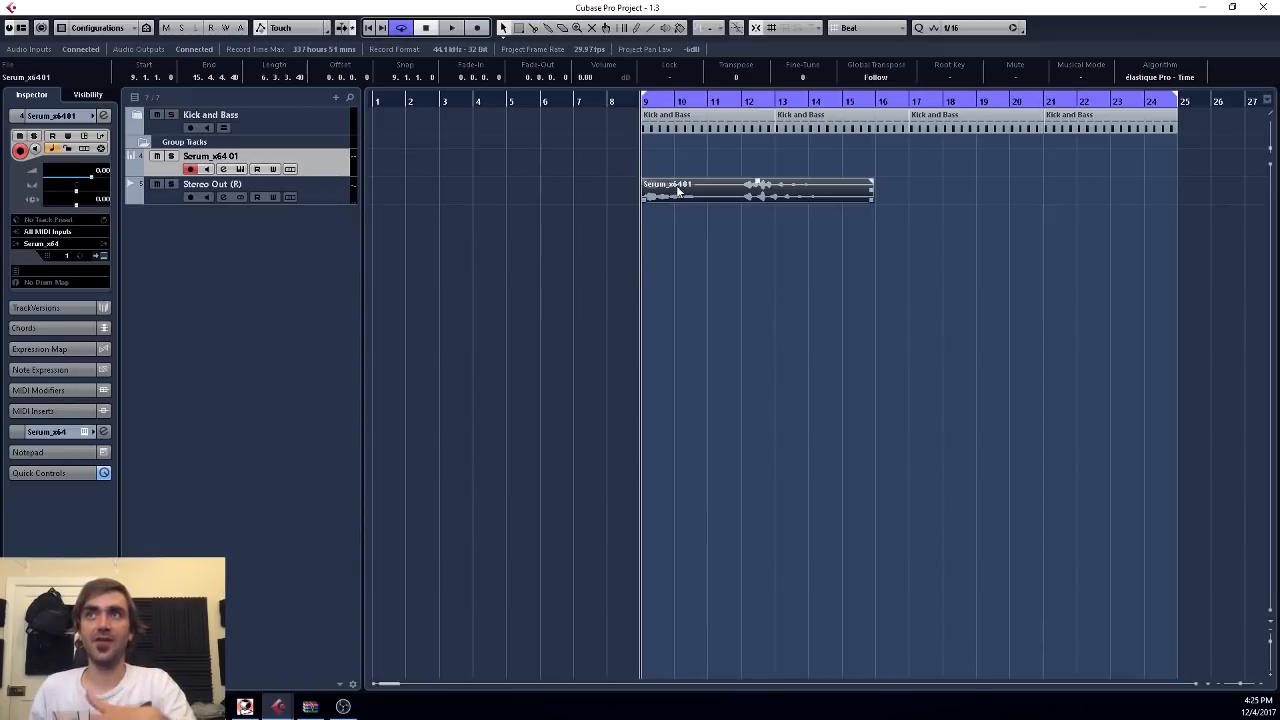
left_click_drag(690, 196, 951, 203)
Step: Reopen the Serum window, start playback and shorten the attack of envelope 2 to 0 ms
left_click(100, 257)
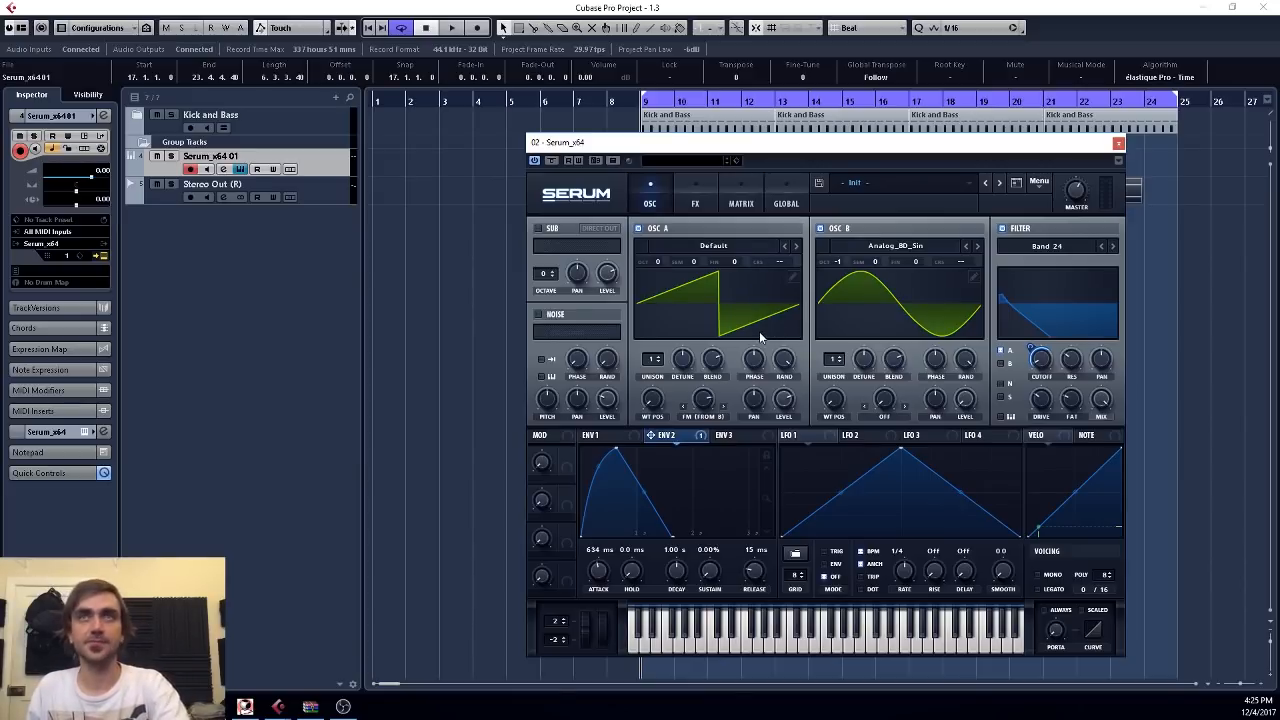
key("space")
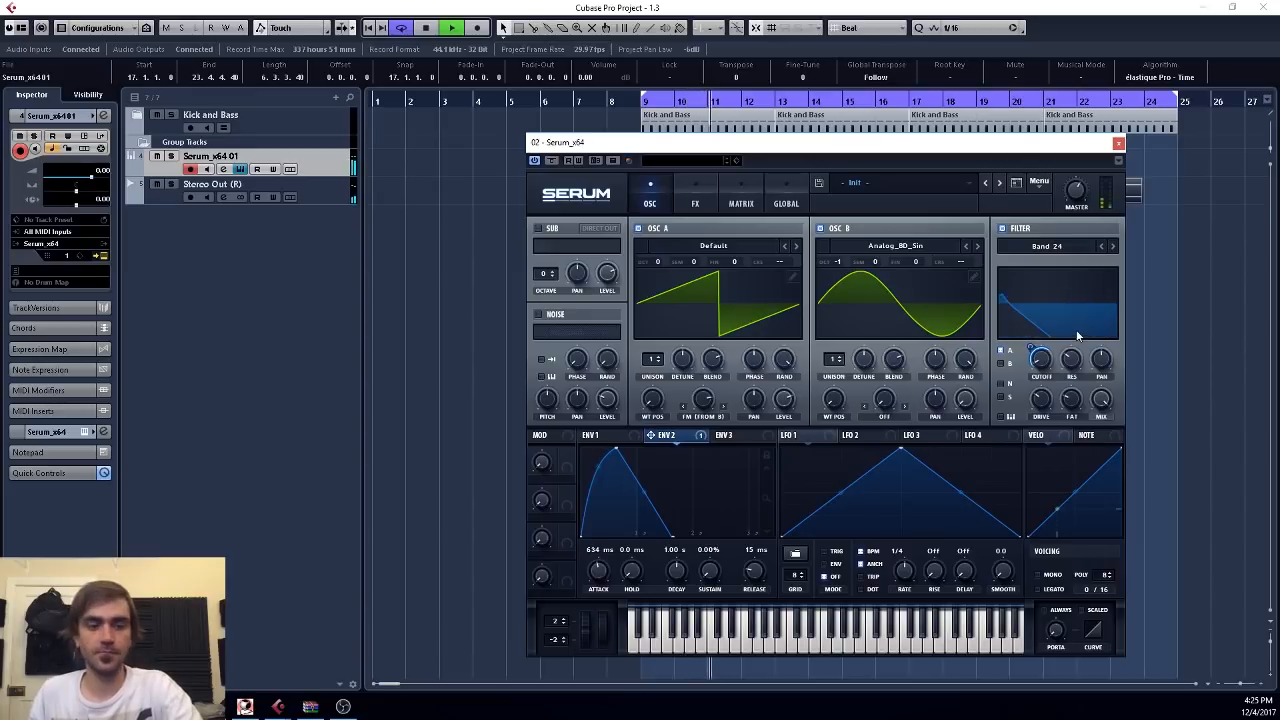
left_click_drag(615, 450, 602, 480)
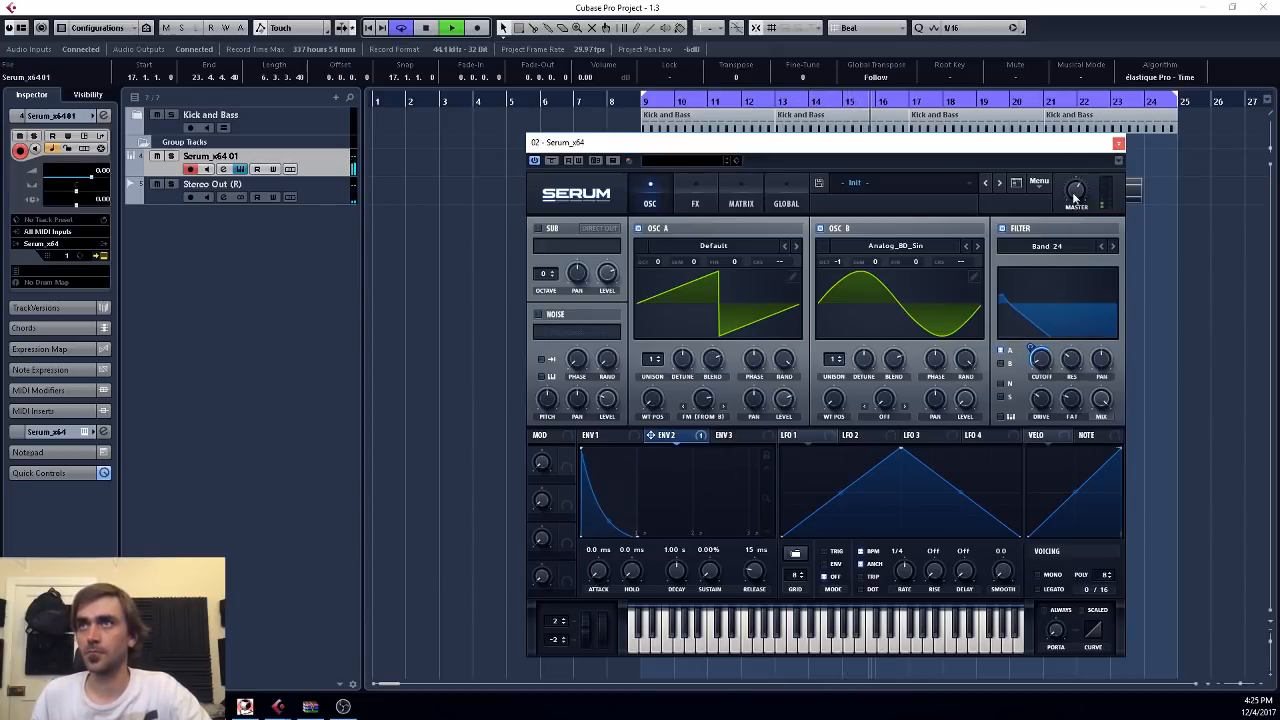
mouse_move(1043, 370)
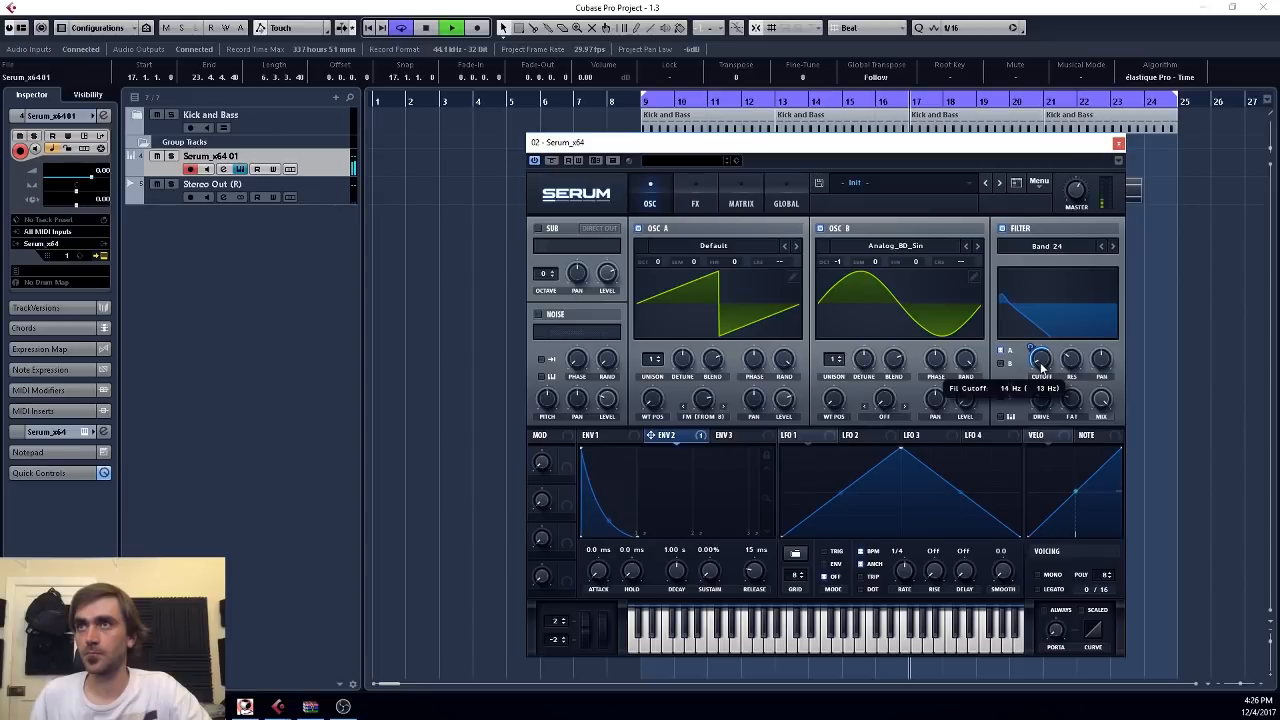
Step: Replace the delay effect with a hall reverb and adjust its size and decay
left_click(695, 197)
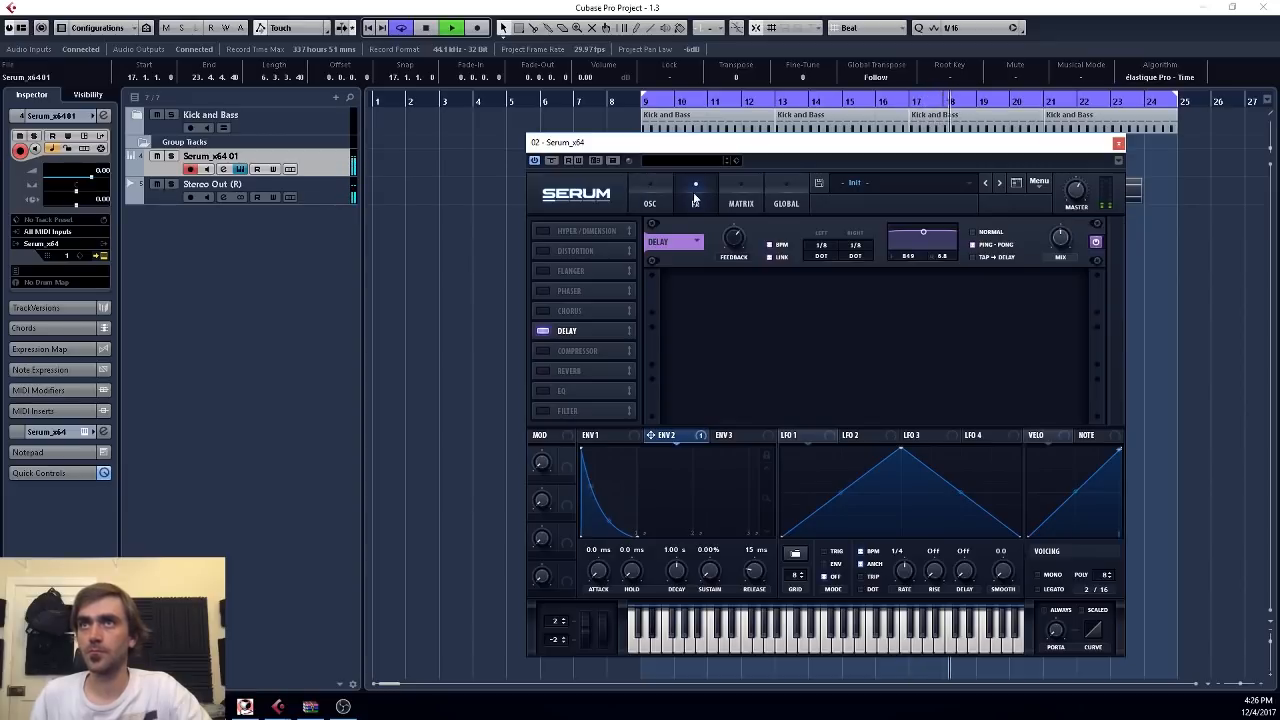
left_click(548, 332)
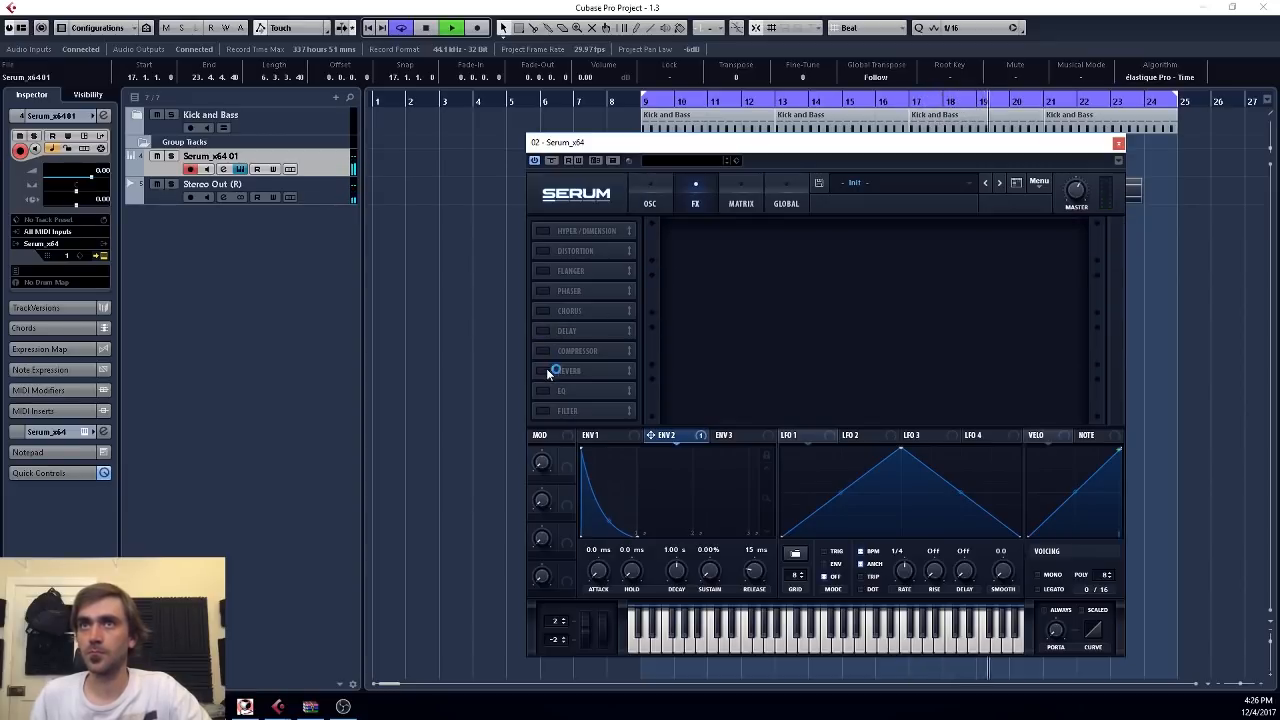
left_click(543, 370)
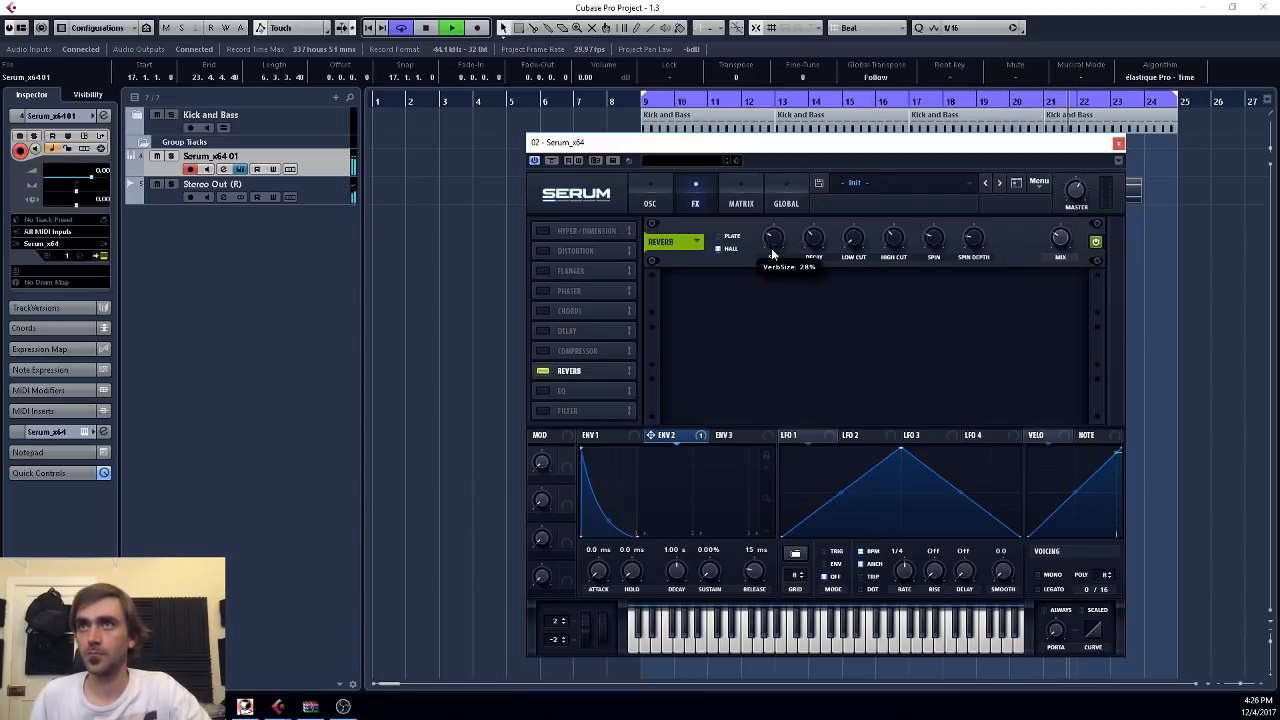
mouse_move(816, 245)
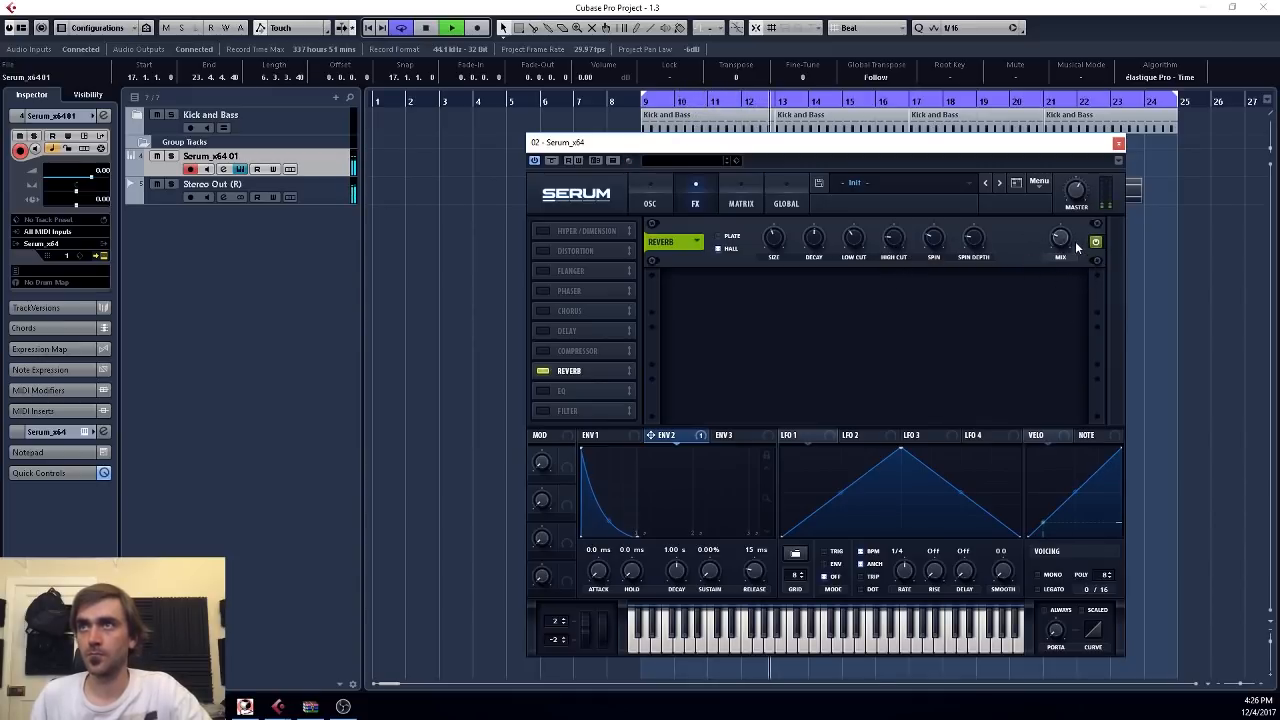
Step: Return to the oscillator page and lower the filter cutoff to about 10 Hz
left_click(658, 200)
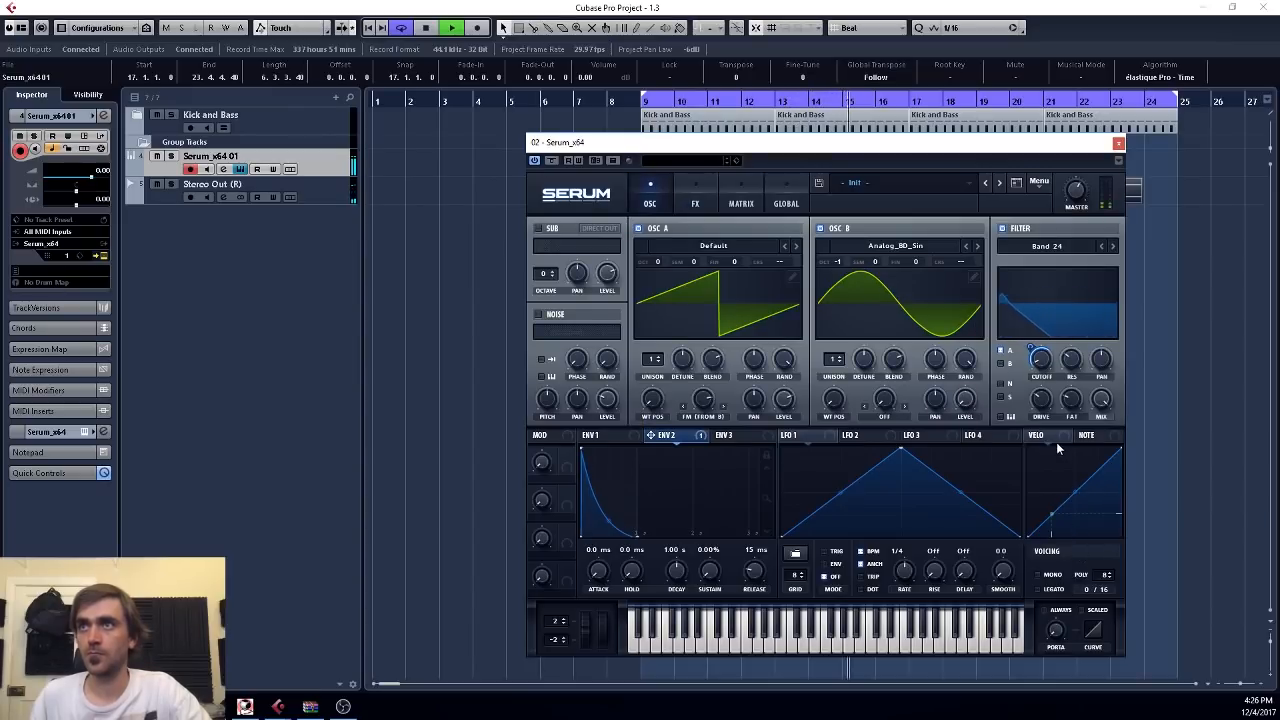
right_click(1040, 360)
left_click(1045, 370)
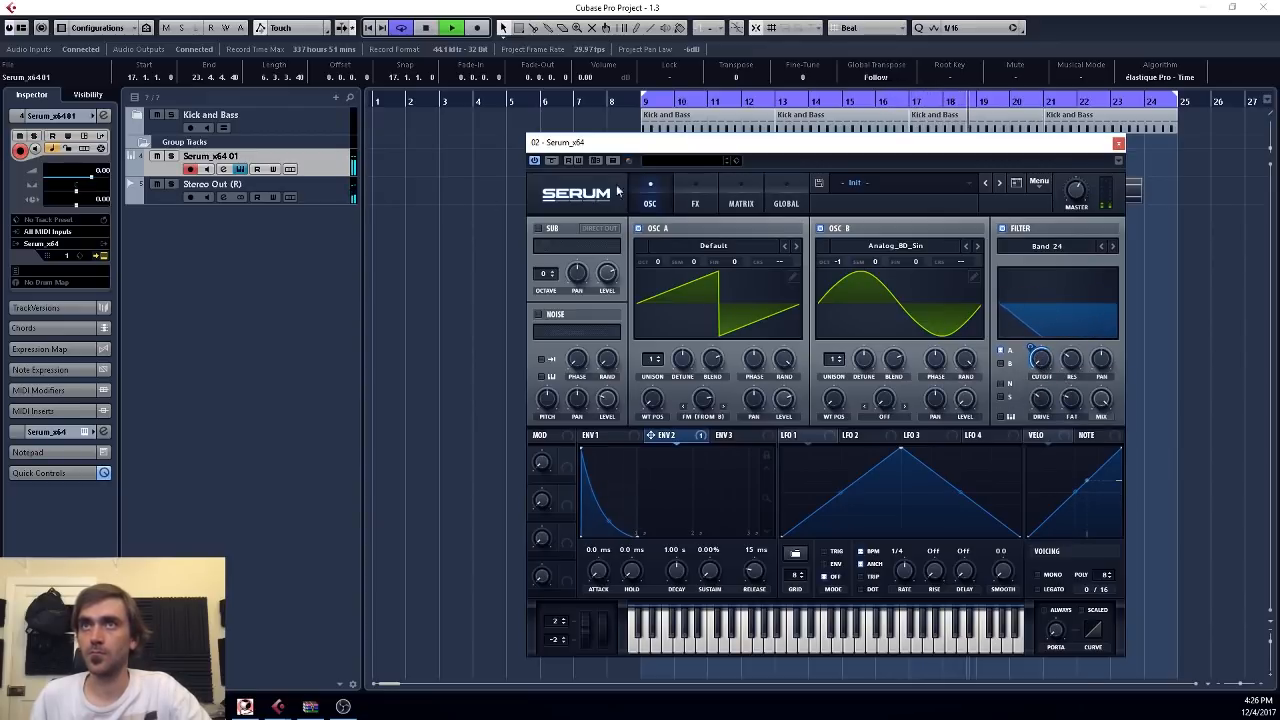
Step: Close the synth window and record a new MIDI performance on the Serum track during looped playback
left_click(1119, 144)
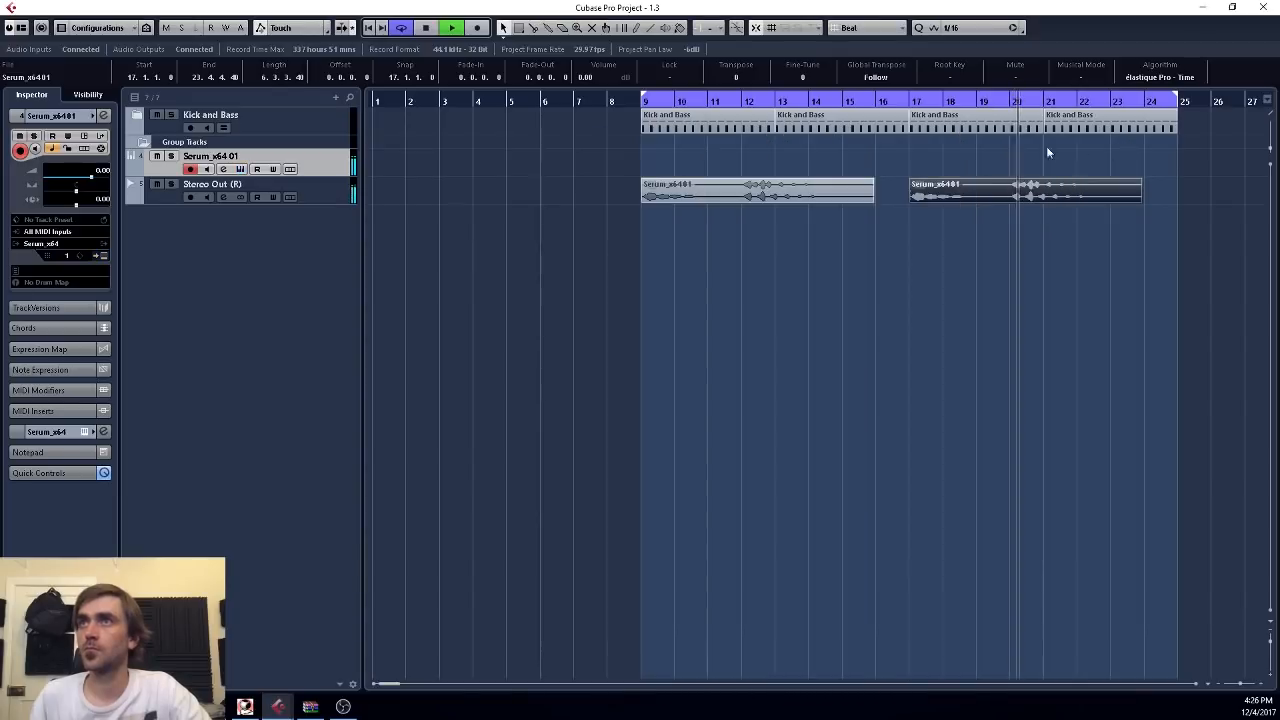
left_click(475, 29)
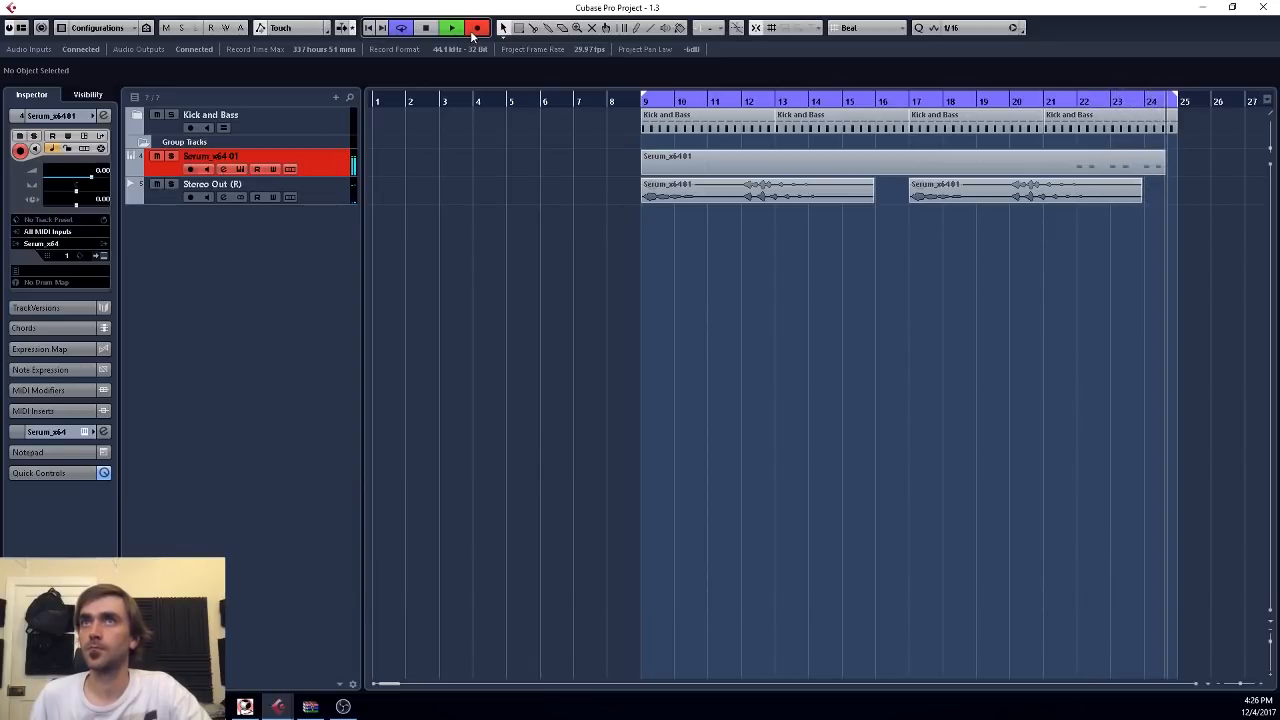
left_click(475, 29)
Step: Trim the new MIDI recording to bars 21 to 25, copy it to bars 9, 13 and 17, and play the result
mouse_move(647, 178)
left_mouse_down()
mouse_move(1071, 179)
mouse_move(665, 163)
left_mouse_up()
key("ctrl+d")
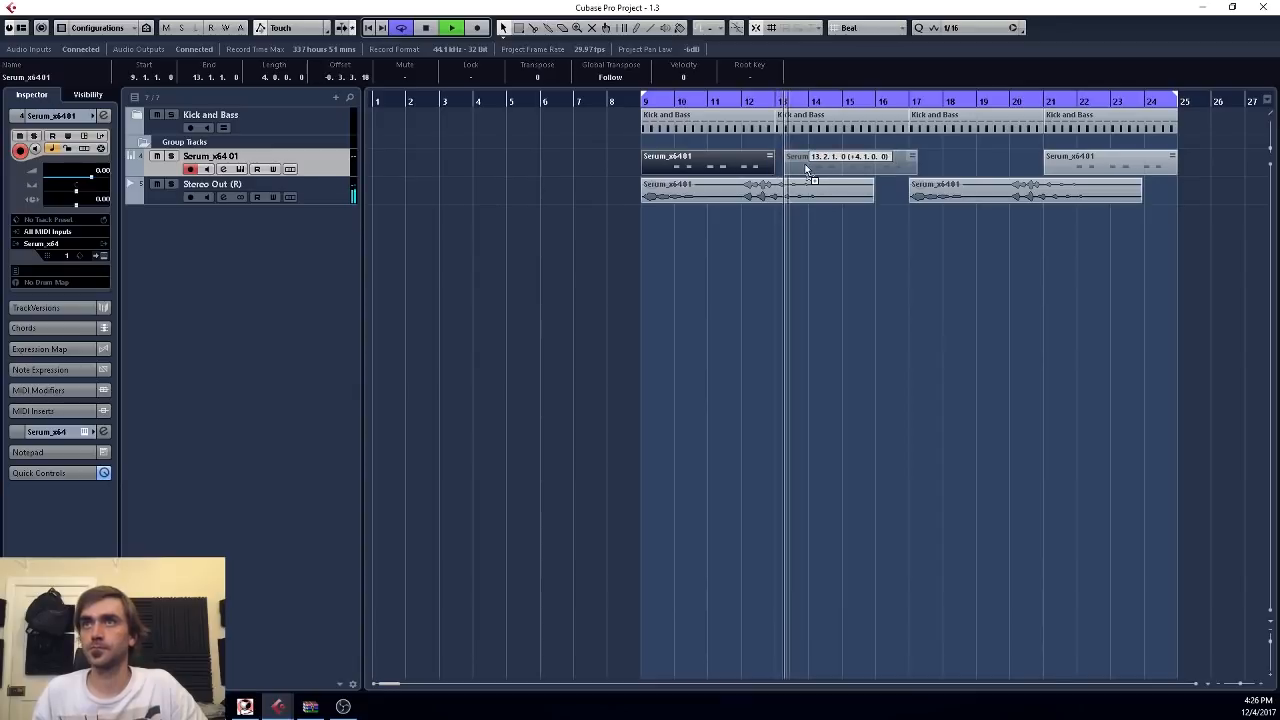
left_click_drag(797, 171, 935, 170)
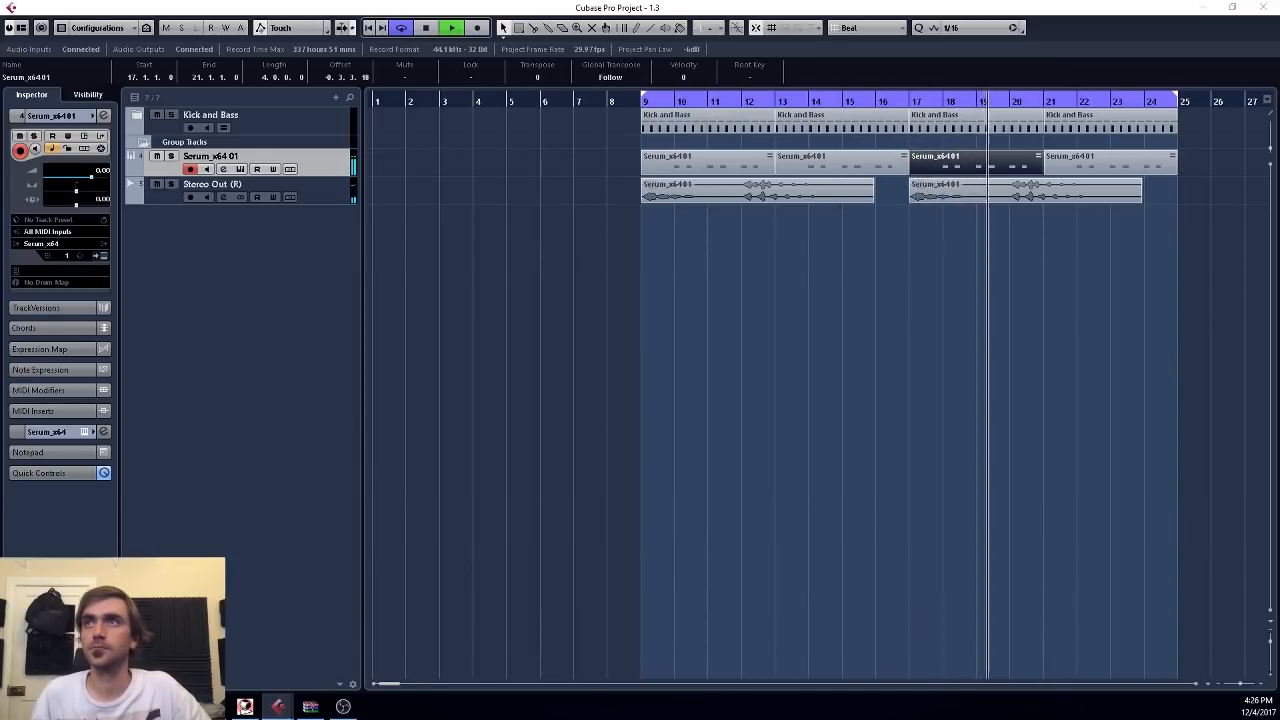
left_click(760, 318)
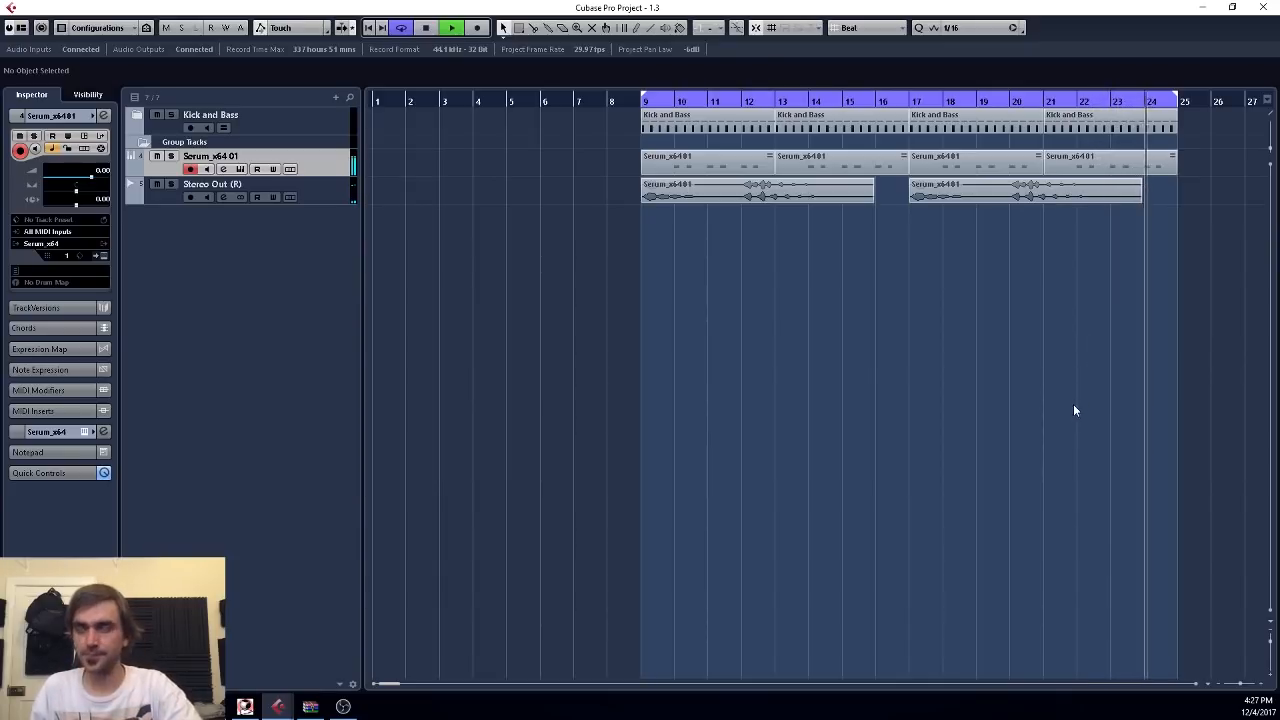
key("space")
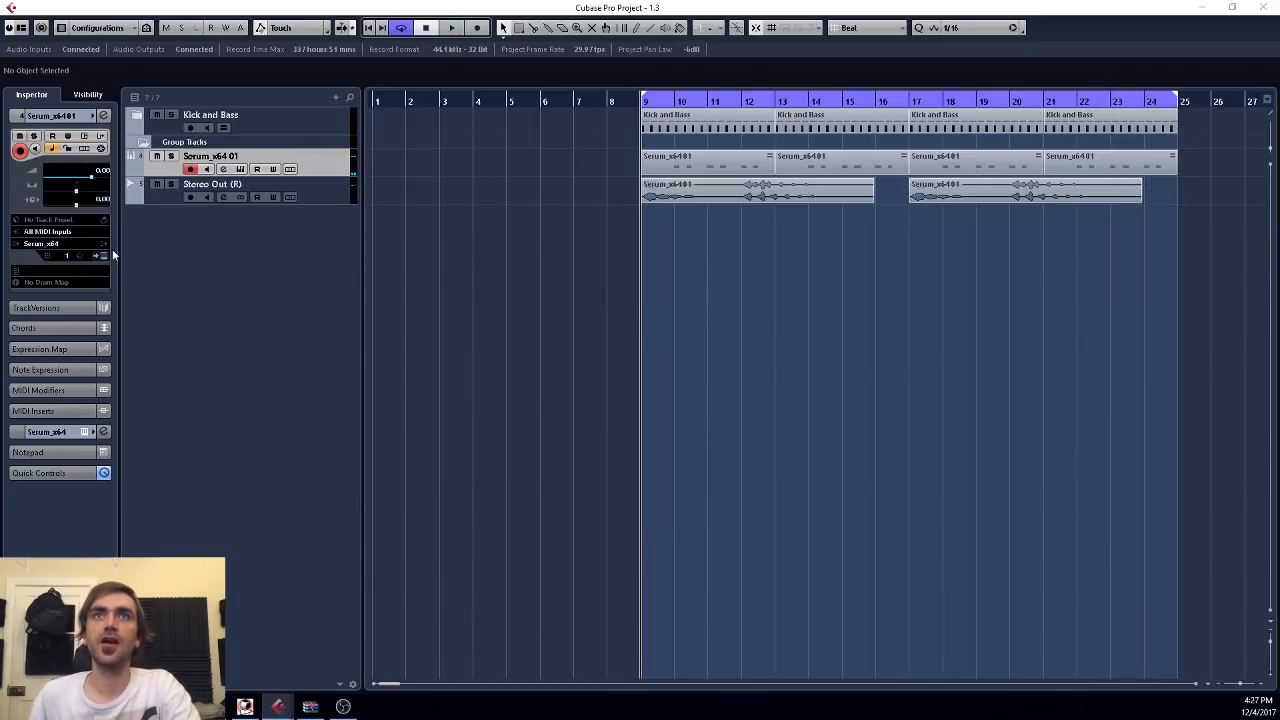
Step: Enable automation read and write for Serum, record filter cutoff movements during playback, then disable writing and close the synth window
left_click(103, 256)
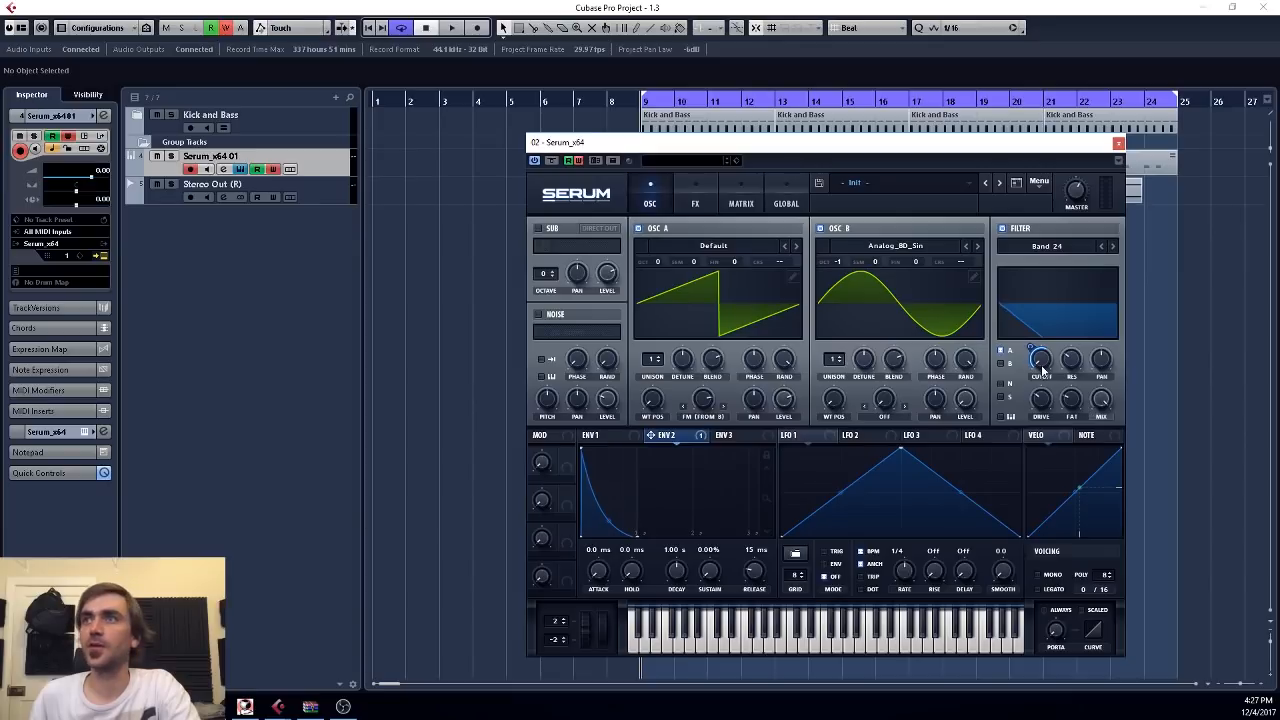
mouse_move(1042, 364)
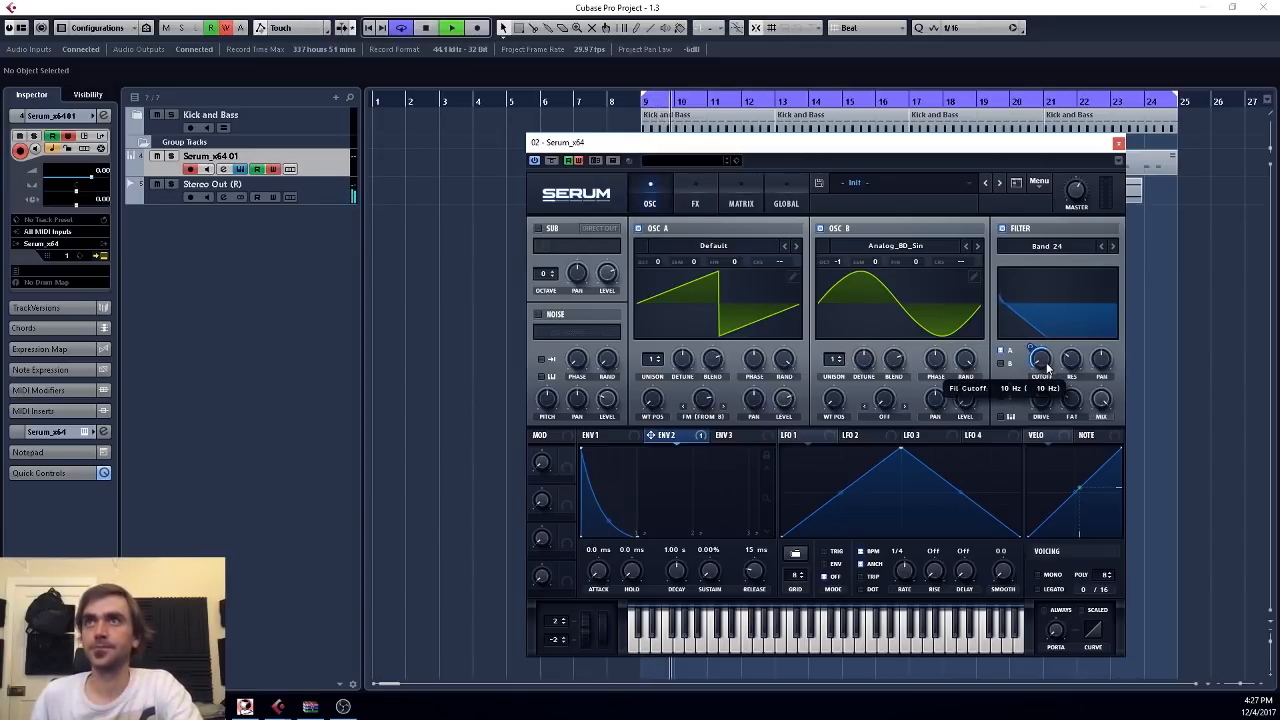
scroll(1046, 364, "up", 1)
scroll(1048, 361, "up", 3)
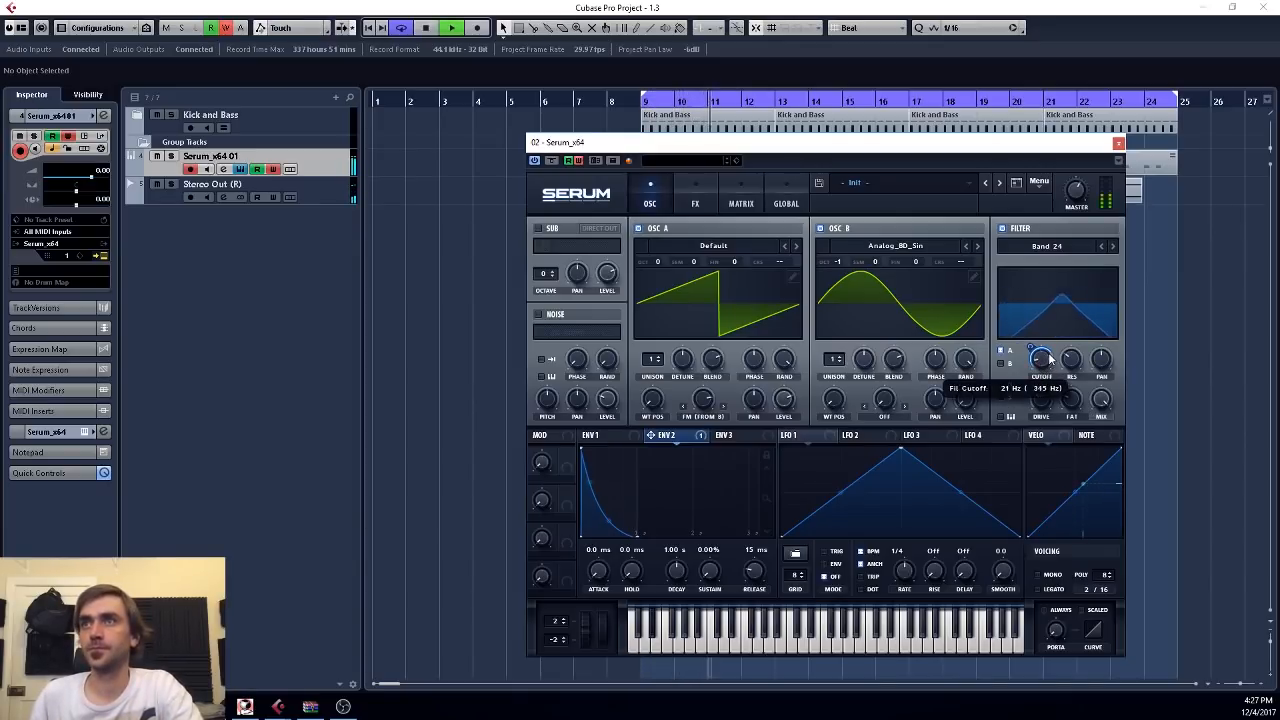
scroll(1052, 354, "up", 2)
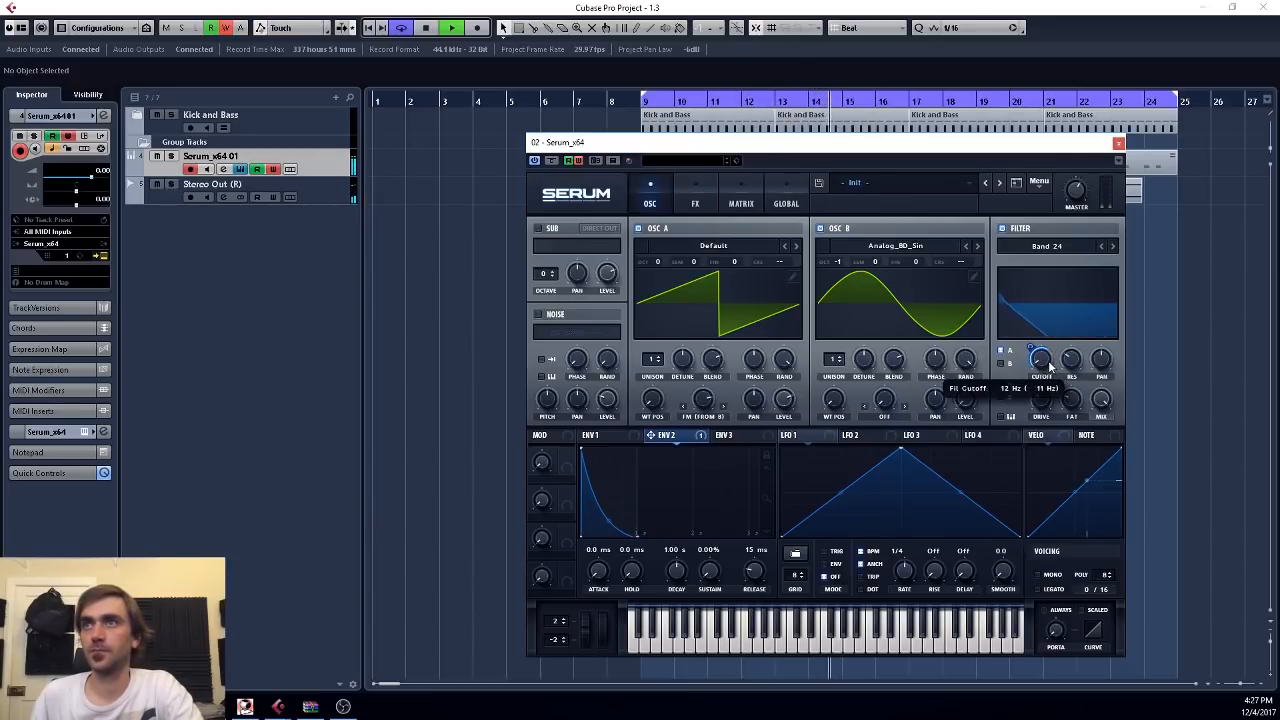
scroll(1049, 365, "up", 2)
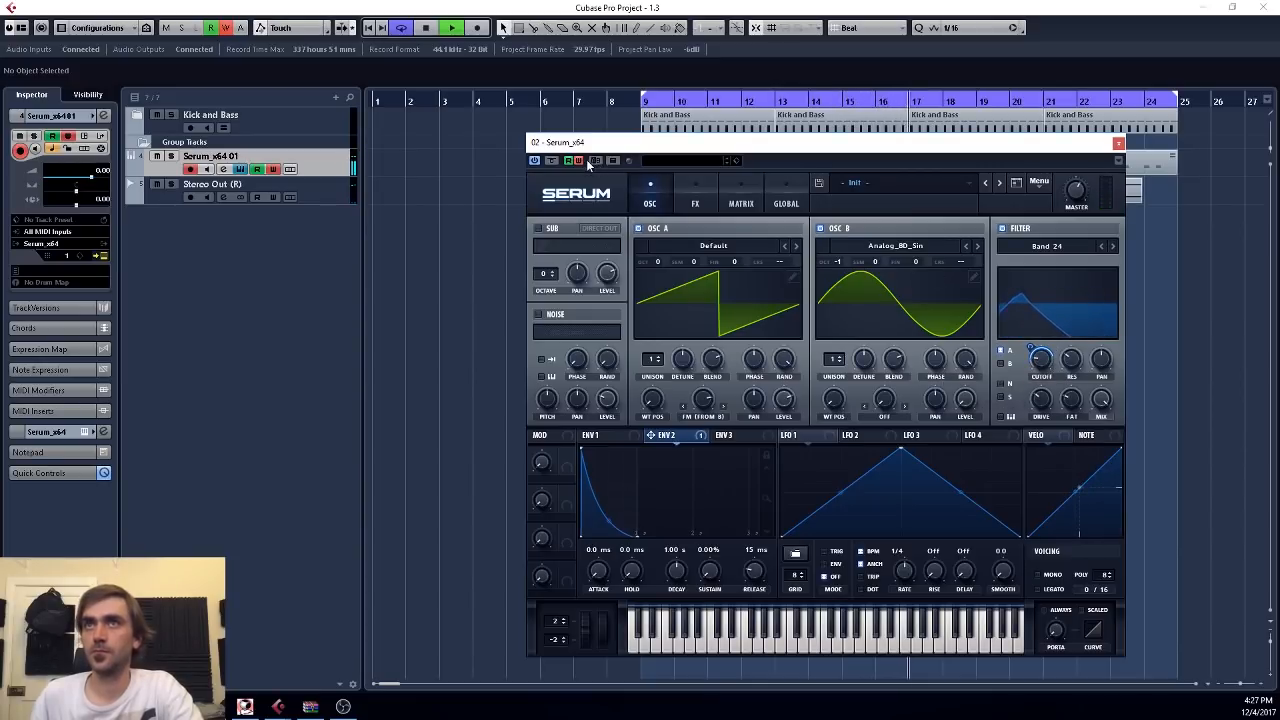
left_click(1120, 144)
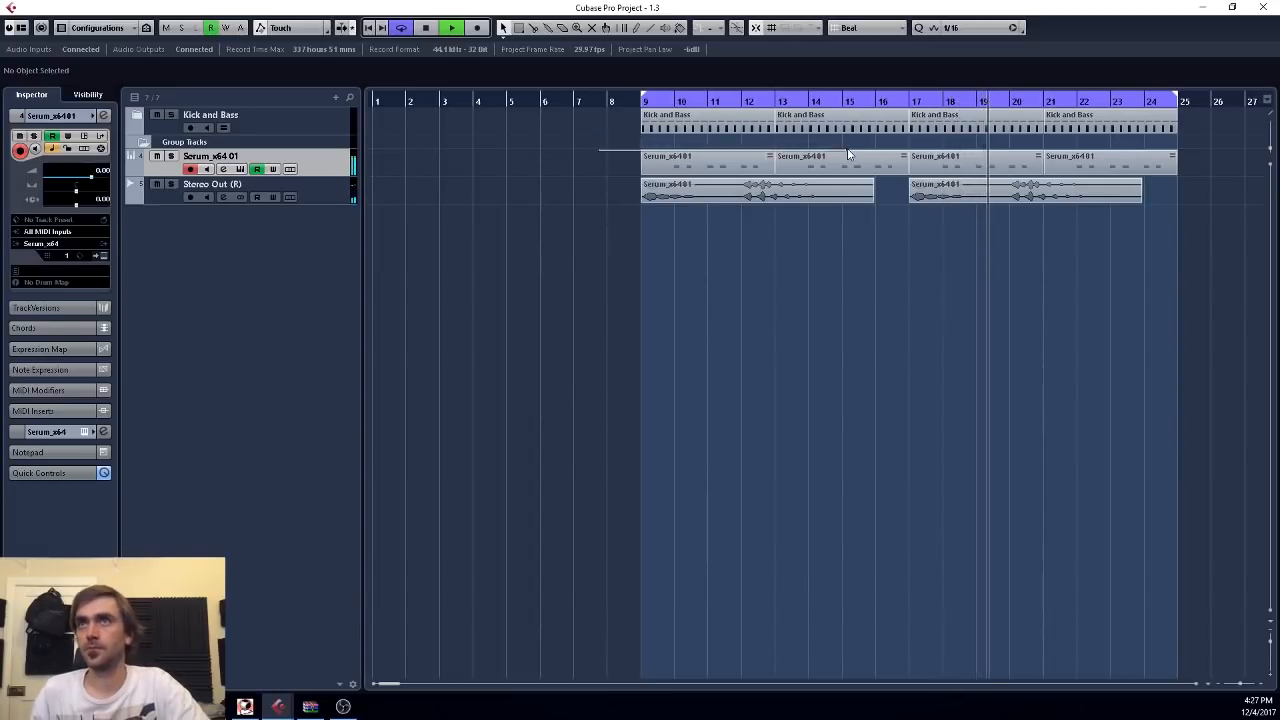
Step: Render the two MIDI parts spanning bars 9 to 17 in place with the current settings, and delete all the MIDI parts
right_click(706, 168)
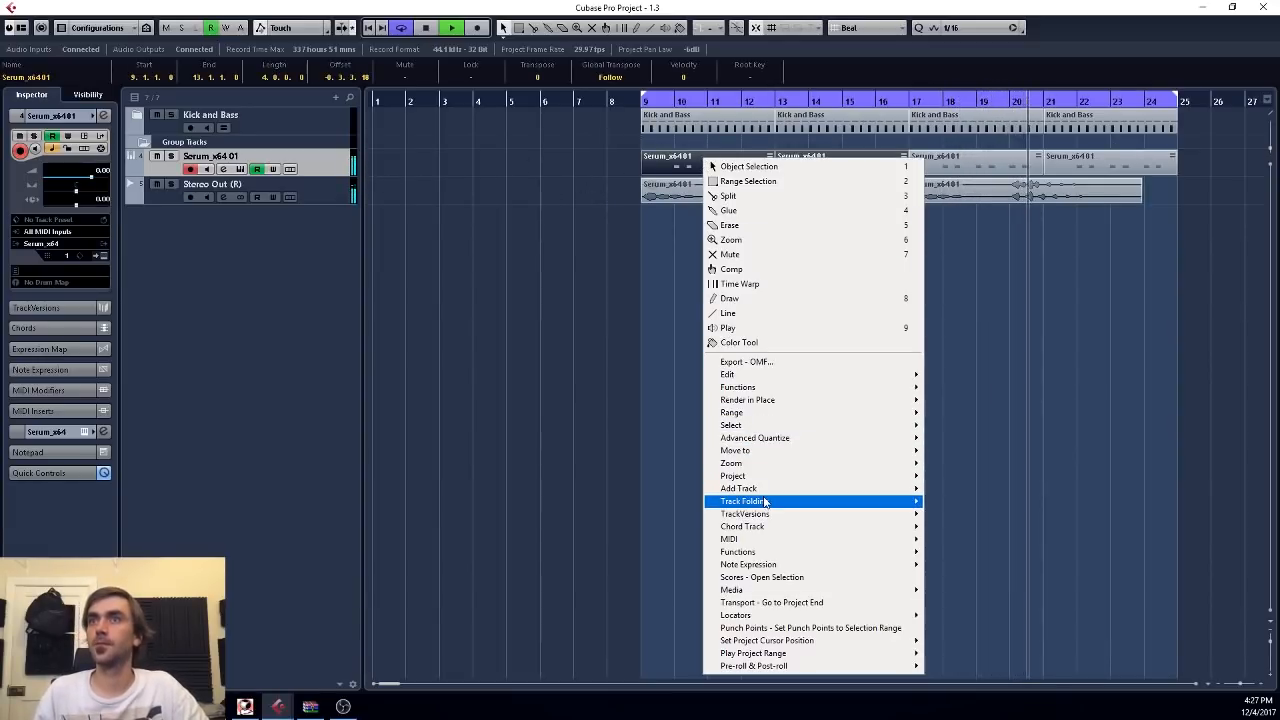
mouse_move(800, 400)
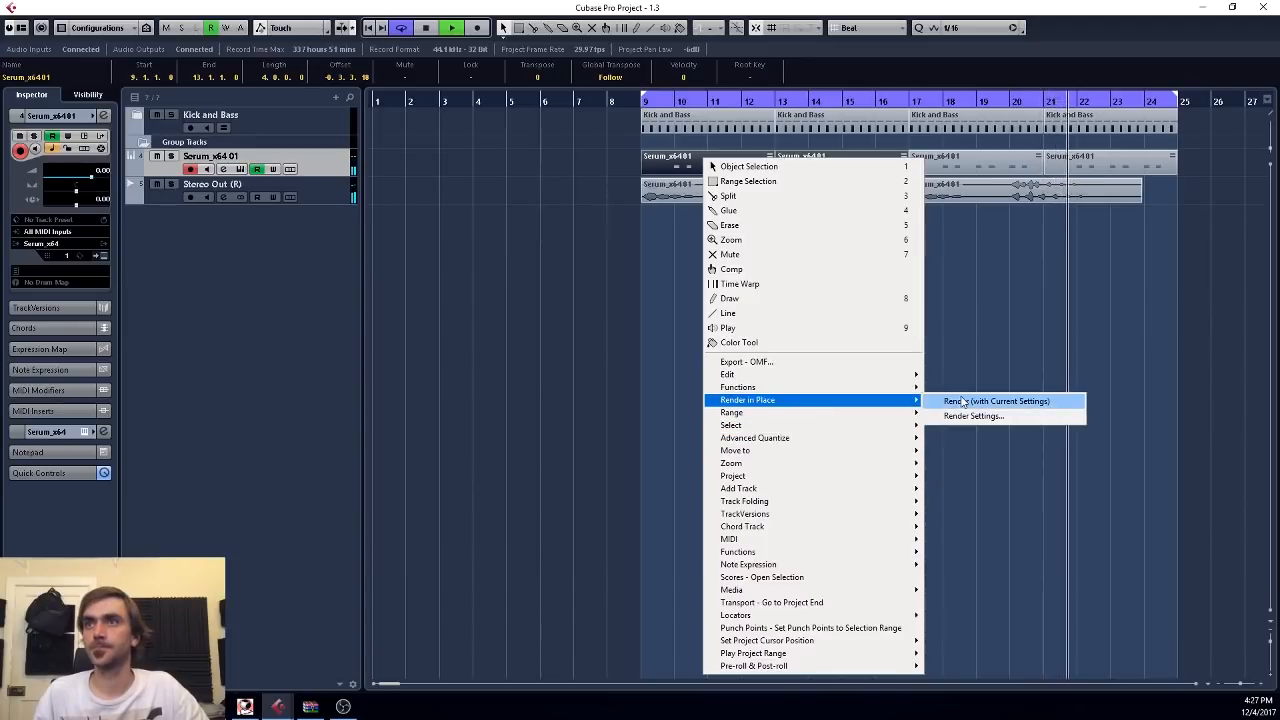
left_click(950, 400)
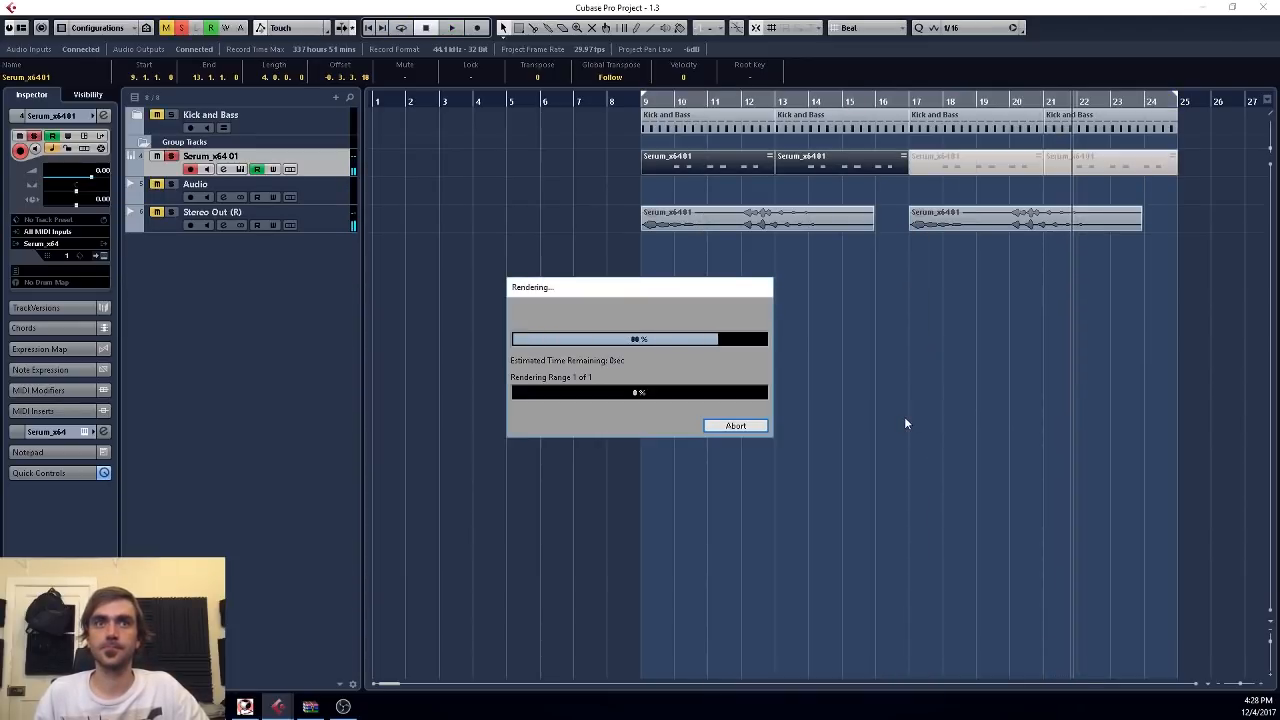
left_click_drag(585, 152, 1185, 166)
key("Delete")
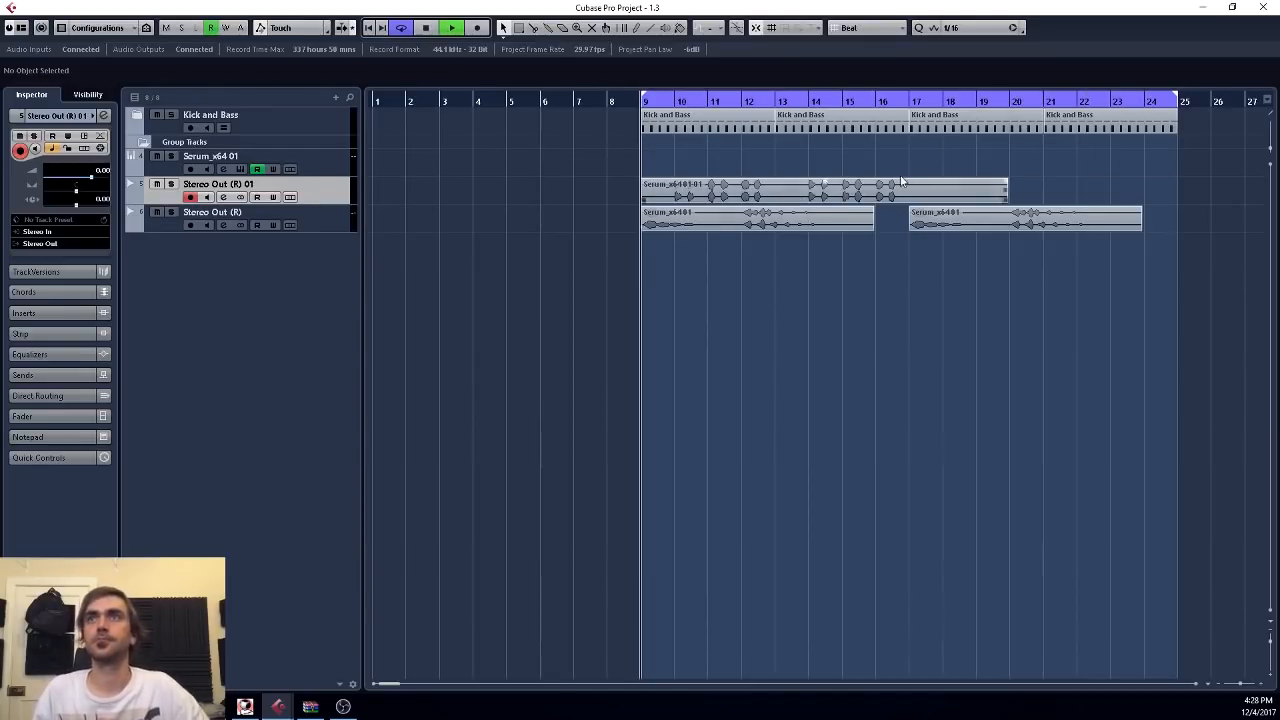
Step: Trim the newly rendered audio clip to end at bar 17, copy it to bar 17, and play back the arrangement
key("space")
left_click(955, 190)
left_click_drag(1006, 196, 906, 186)
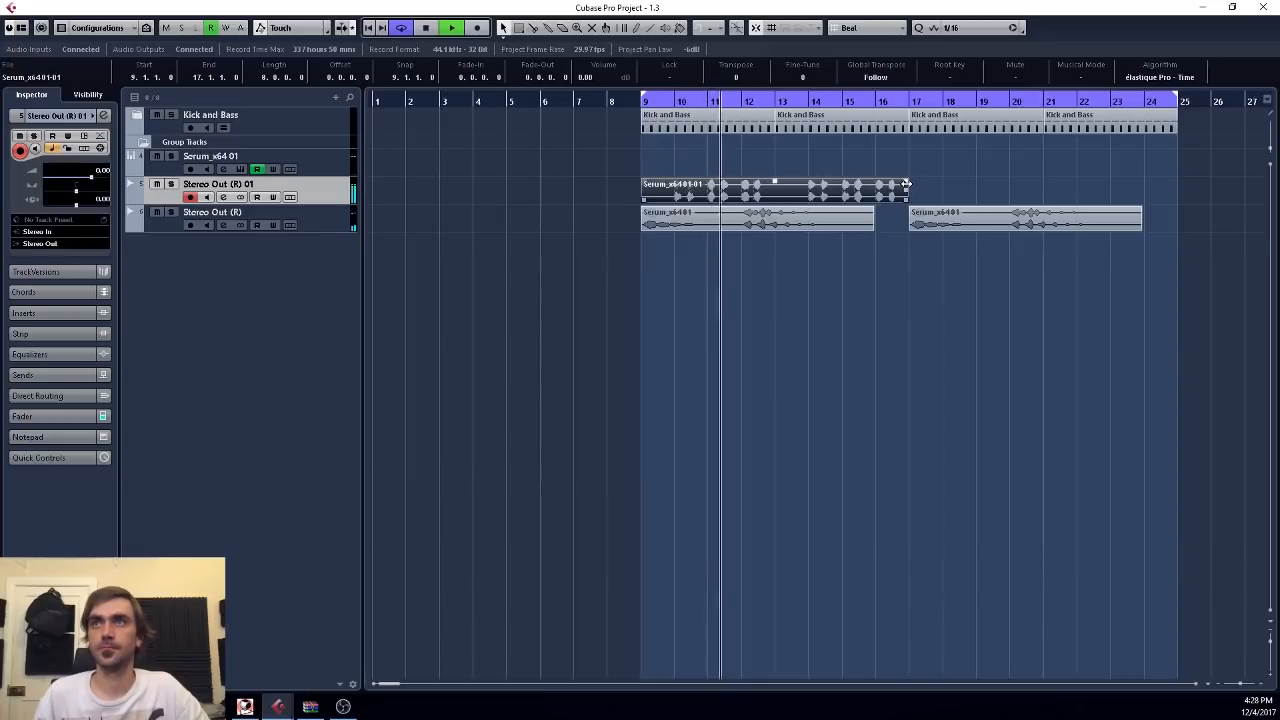
left_click_drag(731, 190, 998, 190)
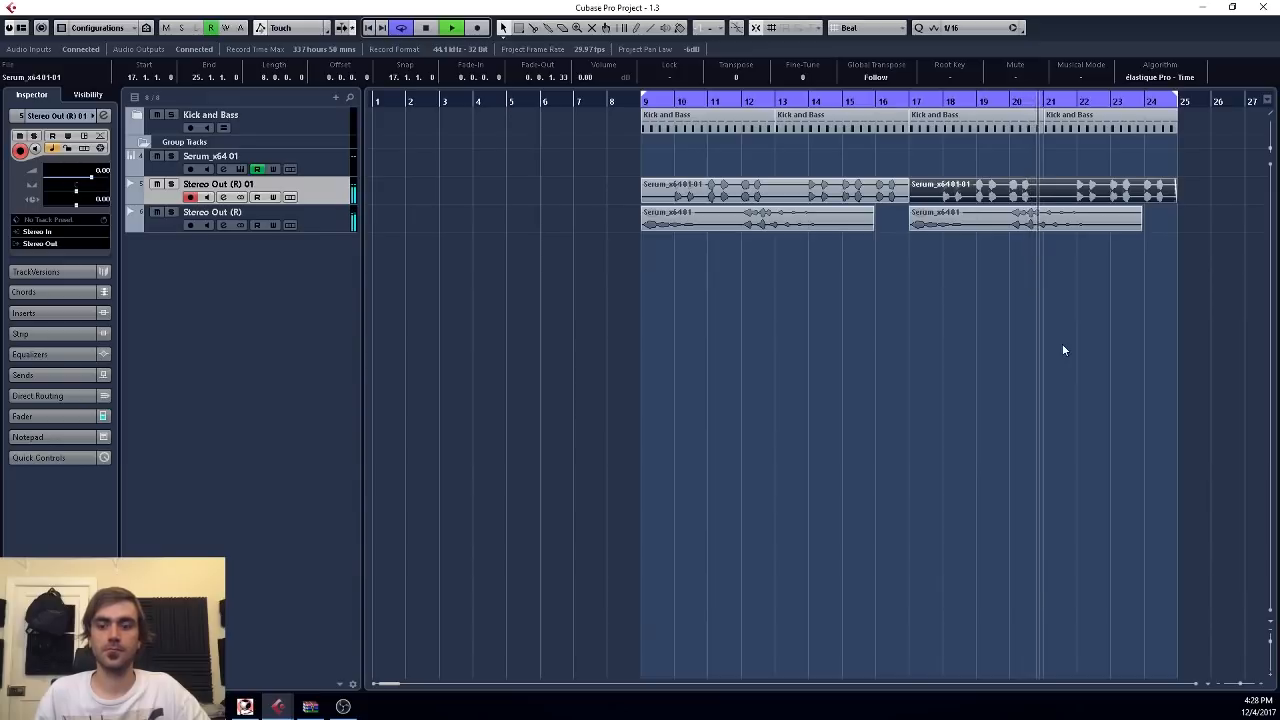
key("space")
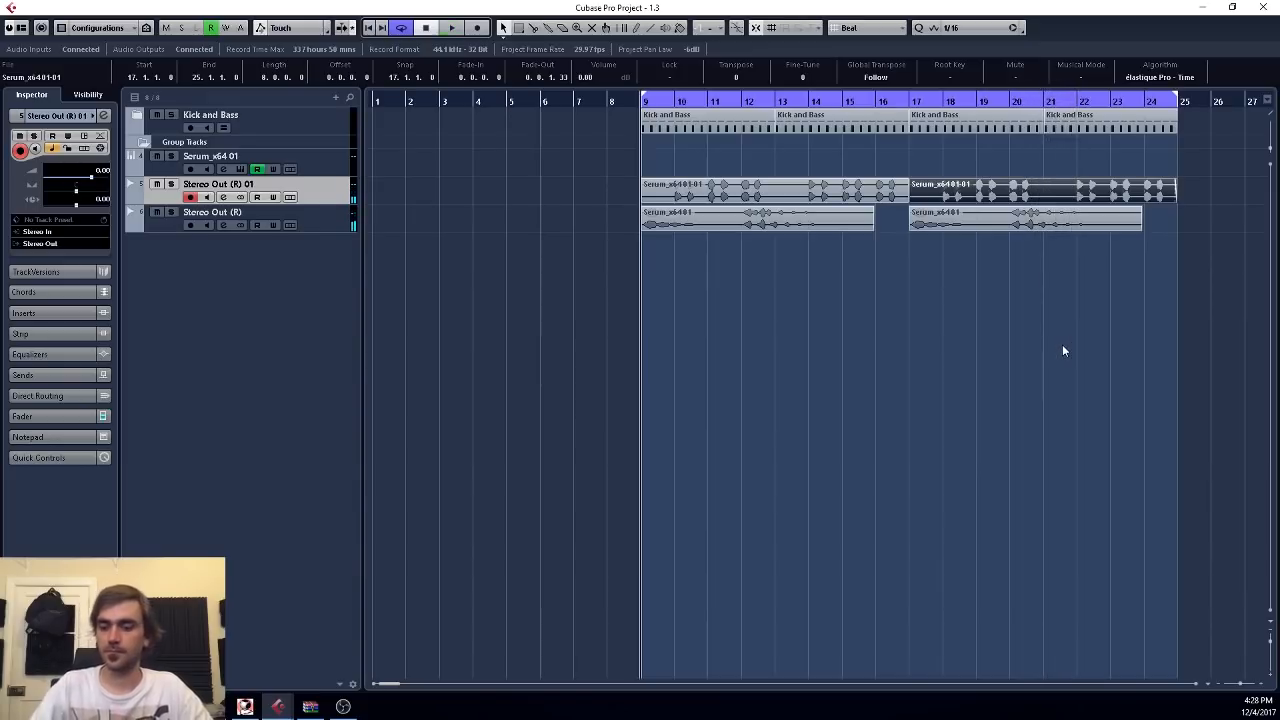